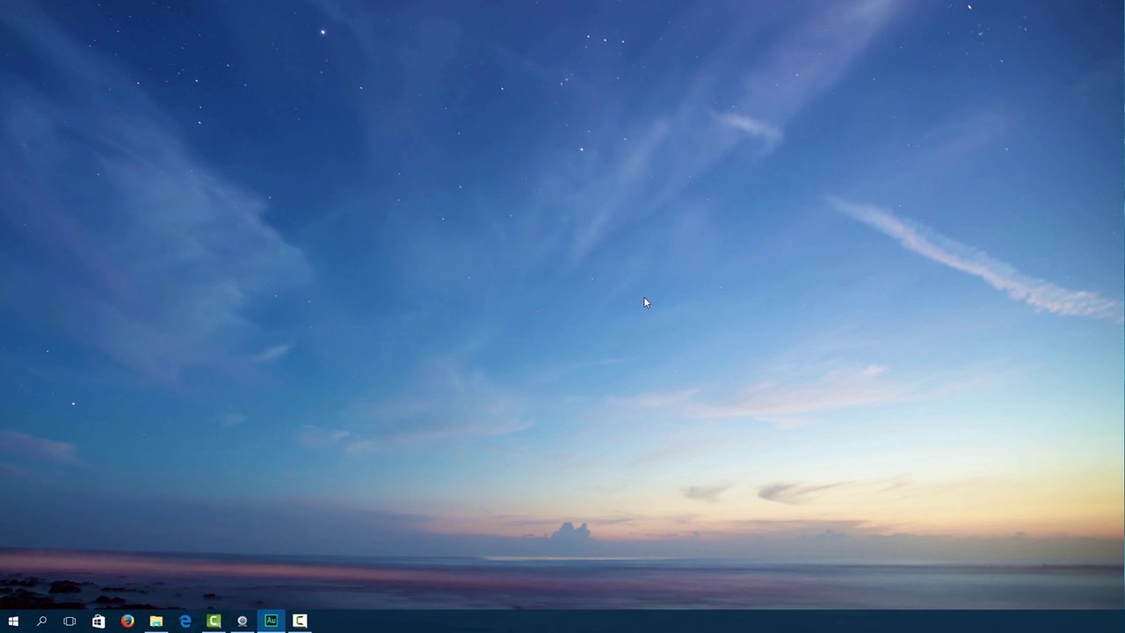
- Launch Unity and create a new 3D project named AR_Project_1
{"action": "left_click", "coordinate": [13, 621]}
{"action": "left_click", "coordinate": [538, 576]}
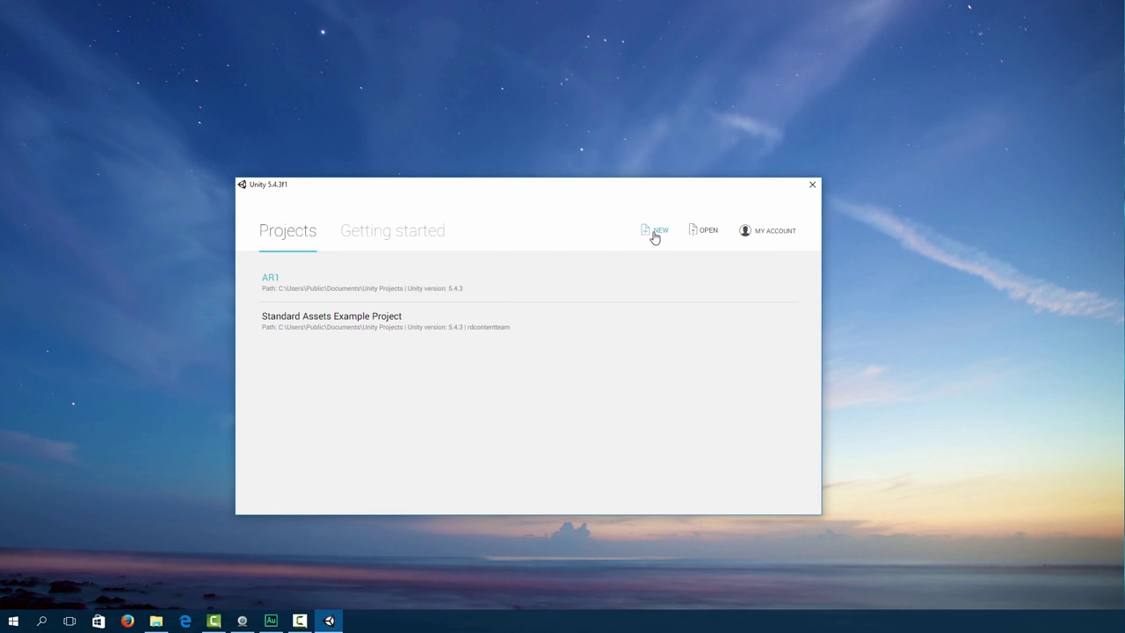
{"action": "left_click", "coordinate": [655, 235]}
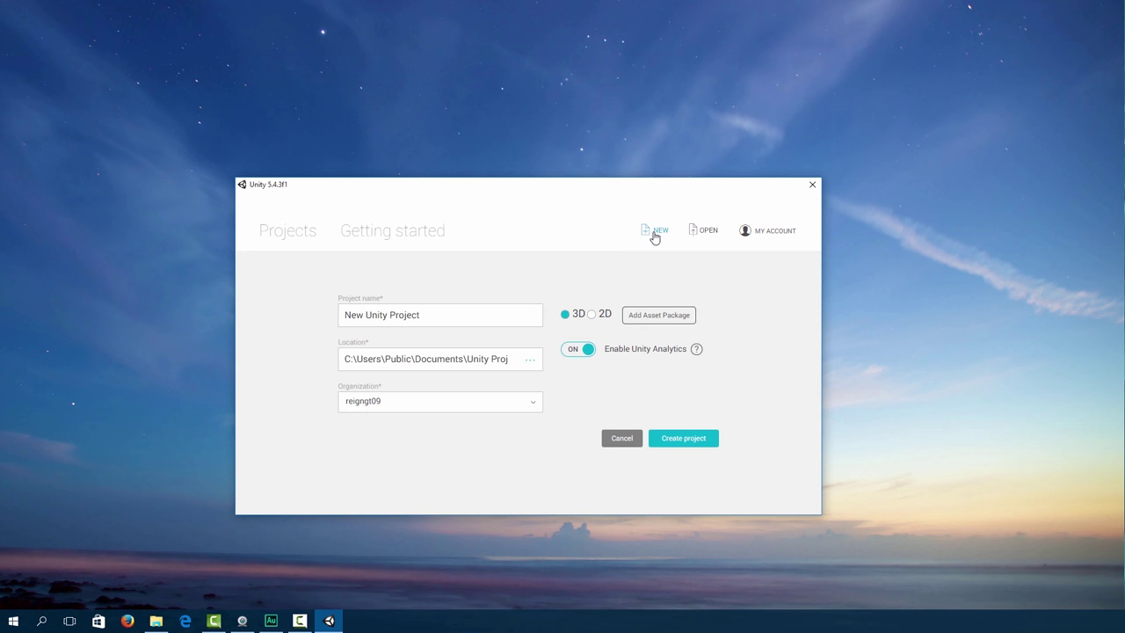
{"action": "triple_click", "coordinate": [362, 317]}
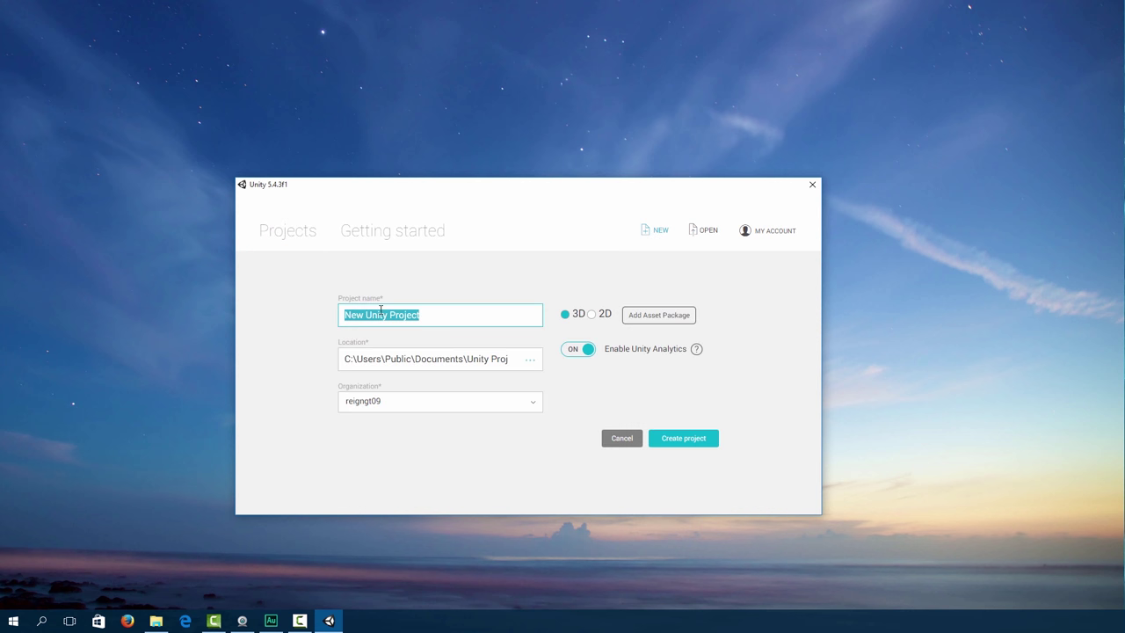
{"action": "key", "text": "BackSpace"}
{"action": "type", "text": "AR Projec"}
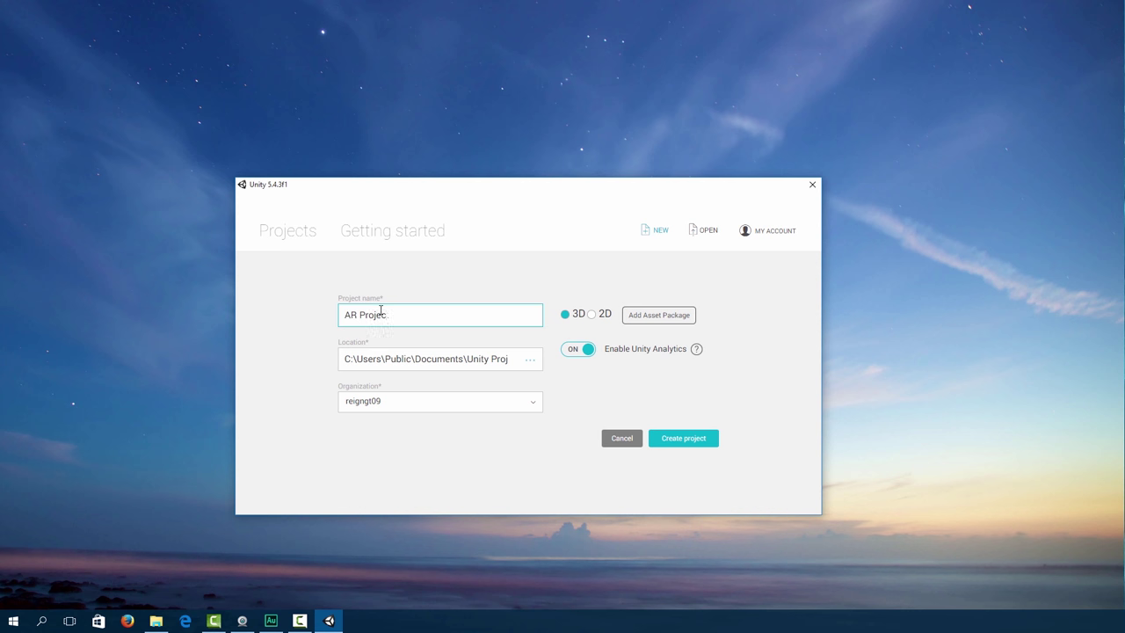
{"action": "type", "text": "t 1"}
{"action": "key", "text": "BackSpace"}
{"action": "type", "text": "_"}
{"action": "left_click", "coordinate": [680, 444]}
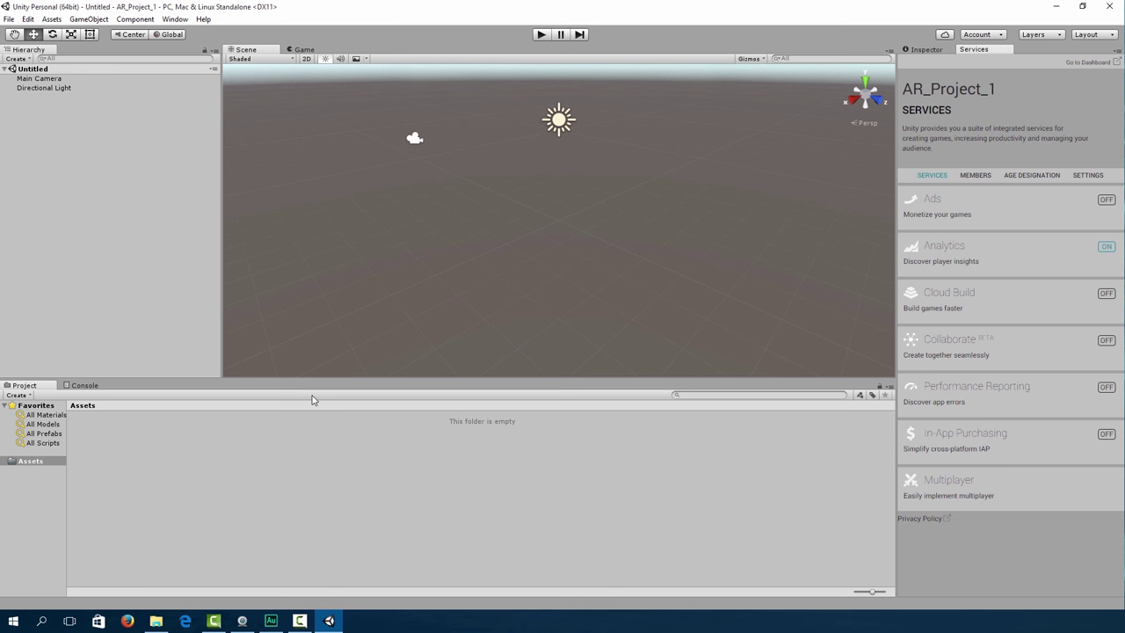
- Import all contents of vuforia-unity-6-1-17.unitypackage from the Unity Download folder into the project's Assets
{"action": "left_click", "coordinate": [156, 621]}
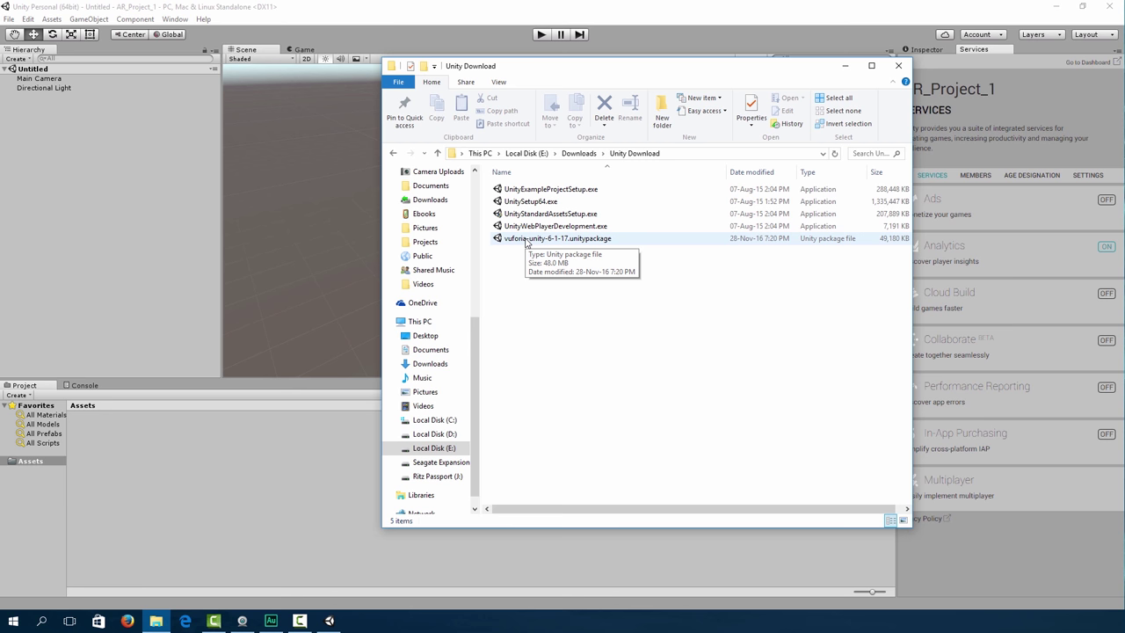
{"action": "left_click", "coordinate": [526, 238]}
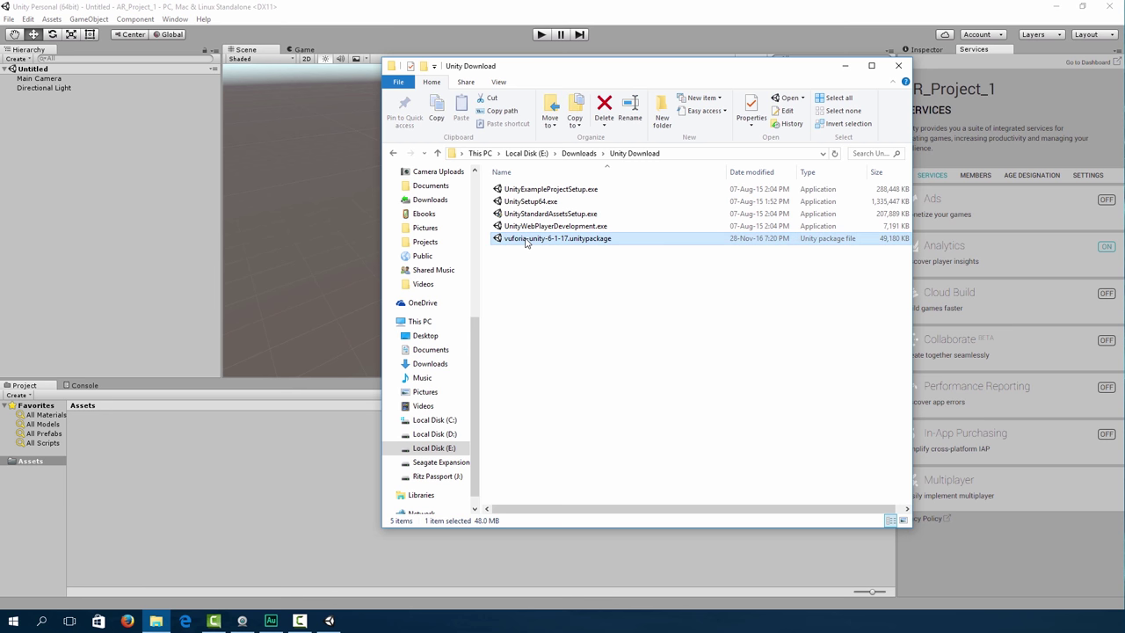
{"action": "left_click_drag", "start_coordinate": [526, 240], "coordinate": [193, 444]}
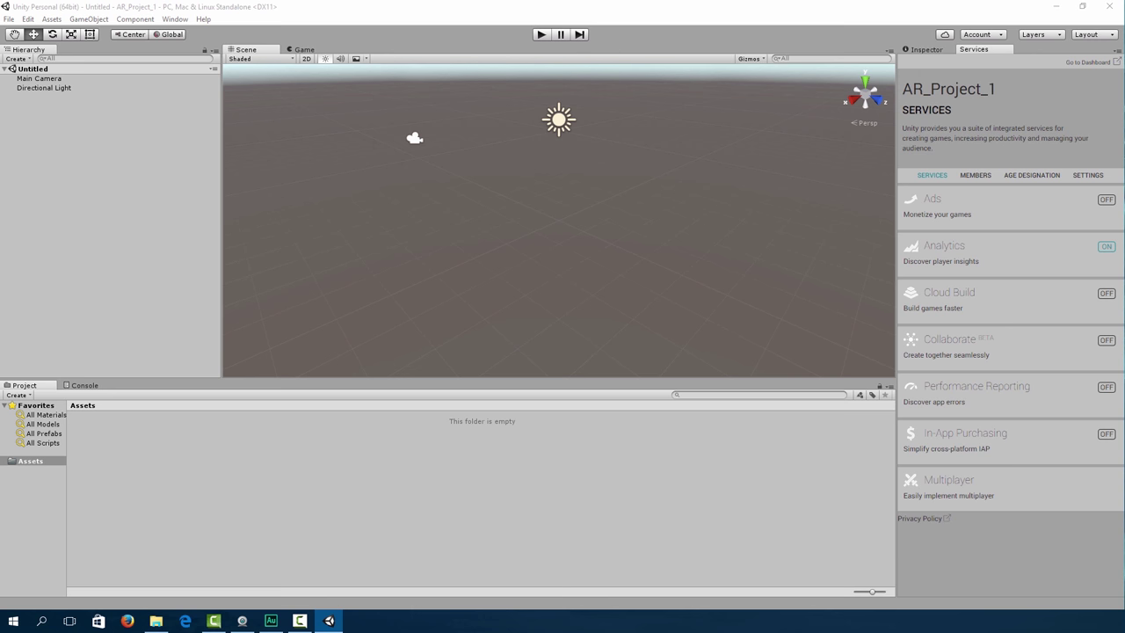
{"action": "scroll", "coordinate": [398, 251], "scroll_direction": "down", "scroll_amount": 5}
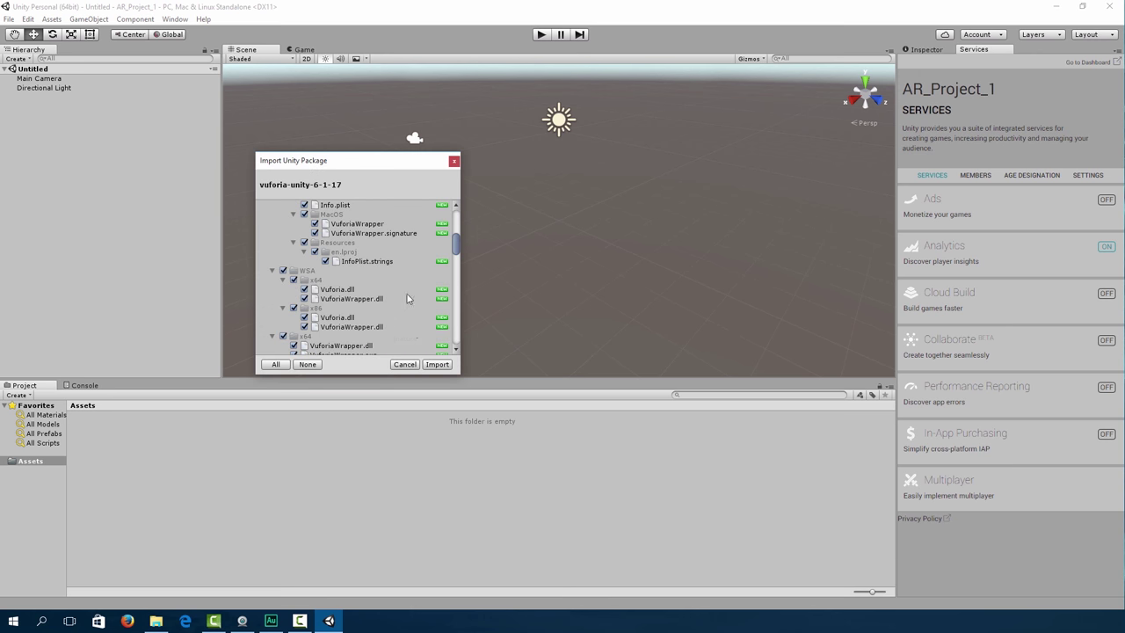
{"action": "left_click", "coordinate": [437, 364]}
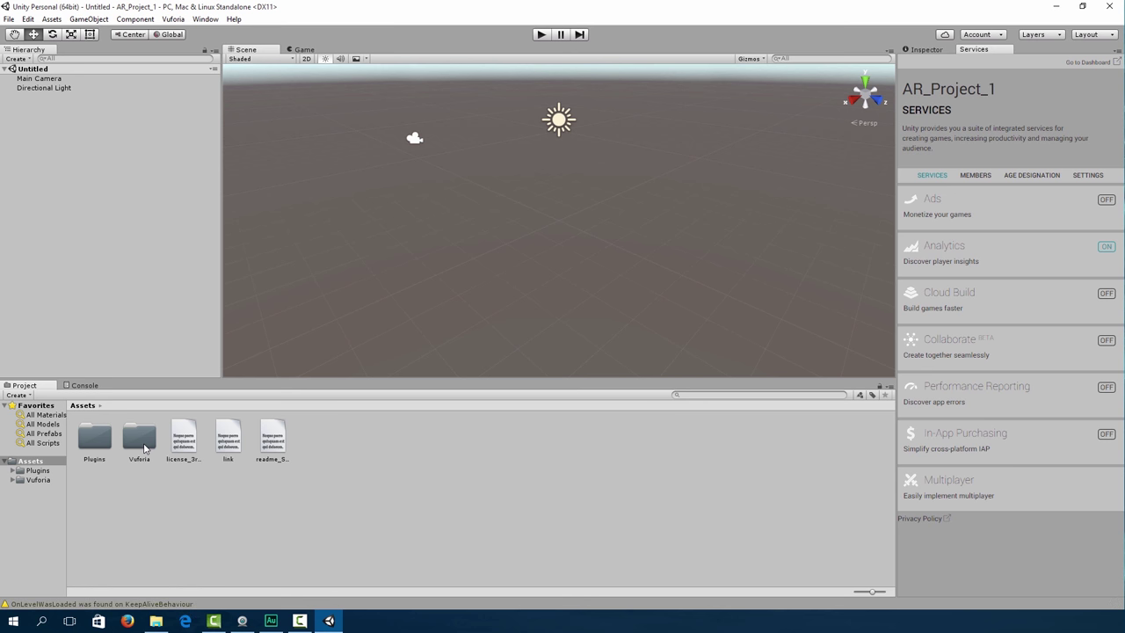
- Place the ARCamera prefab from Vuforia's Prefabs folder in the scene and delete the Main Camera
{"action": "double_click", "coordinate": [143, 447]}
{"action": "left_click", "coordinate": [238, 442]}
{"action": "double_click", "coordinate": [238, 442]}
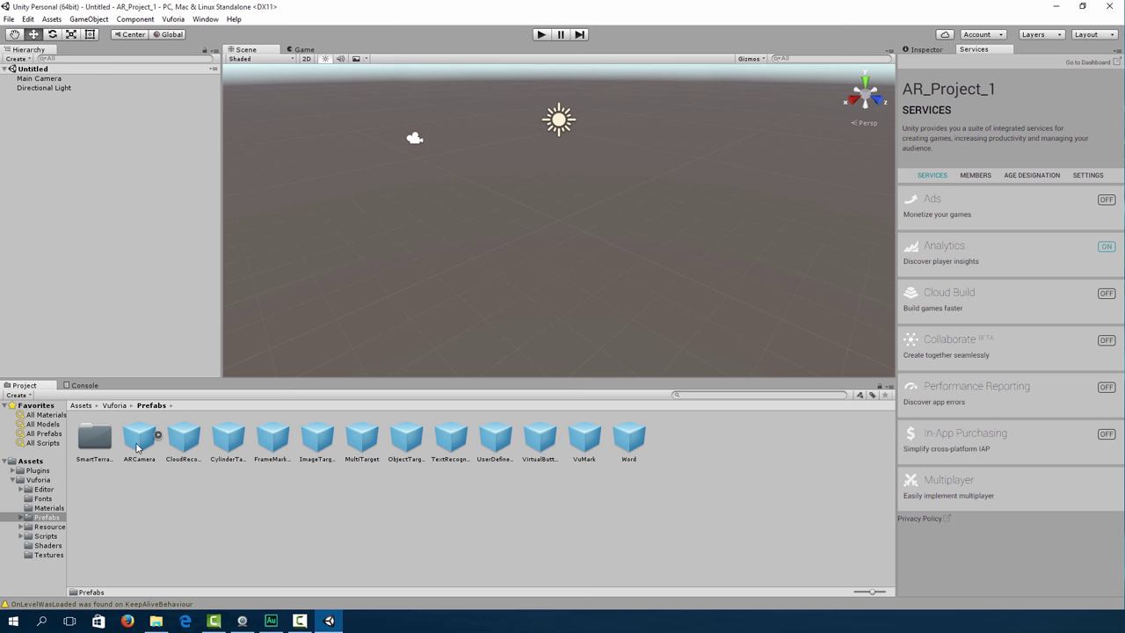
{"action": "left_click_drag", "start_coordinate": [137, 447], "coordinate": [482, 246]}
{"action": "left_click", "coordinate": [24, 79]}
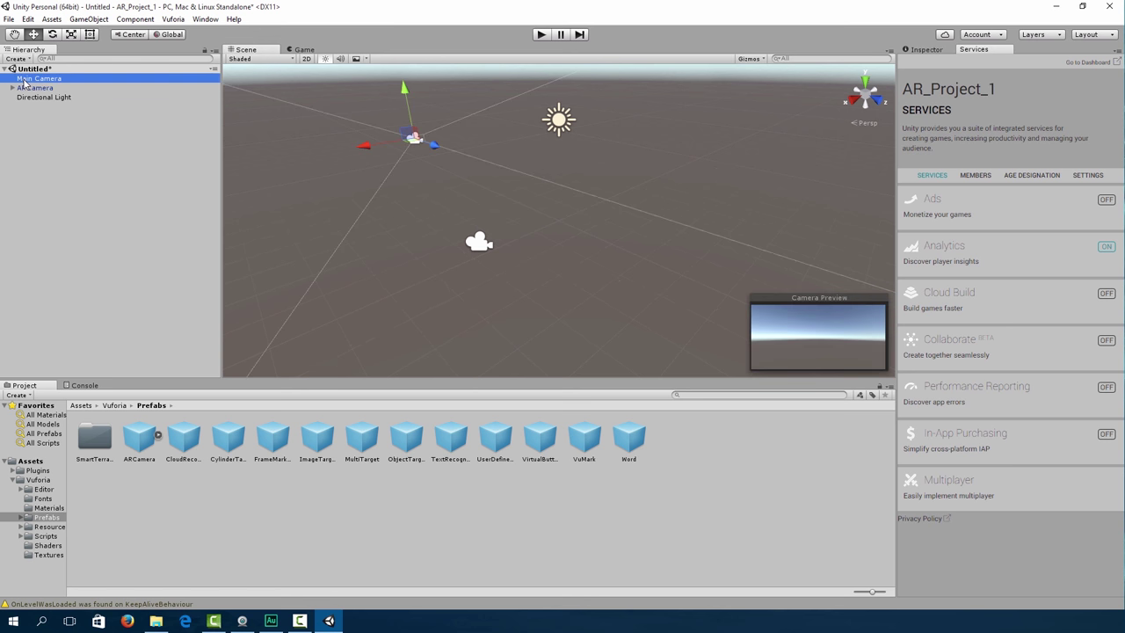
{"action": "key", "text": "Delete"}
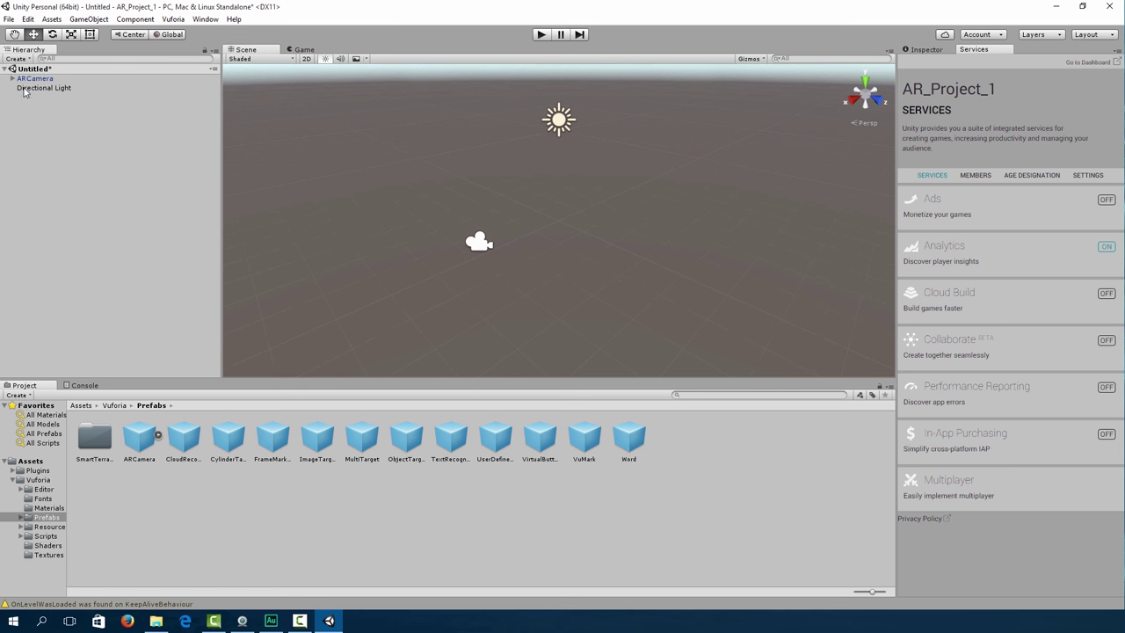
- Save the scene as AR_Scene_1 in the project's Assets folder
{"action": "left_click", "coordinate": [9, 20]}
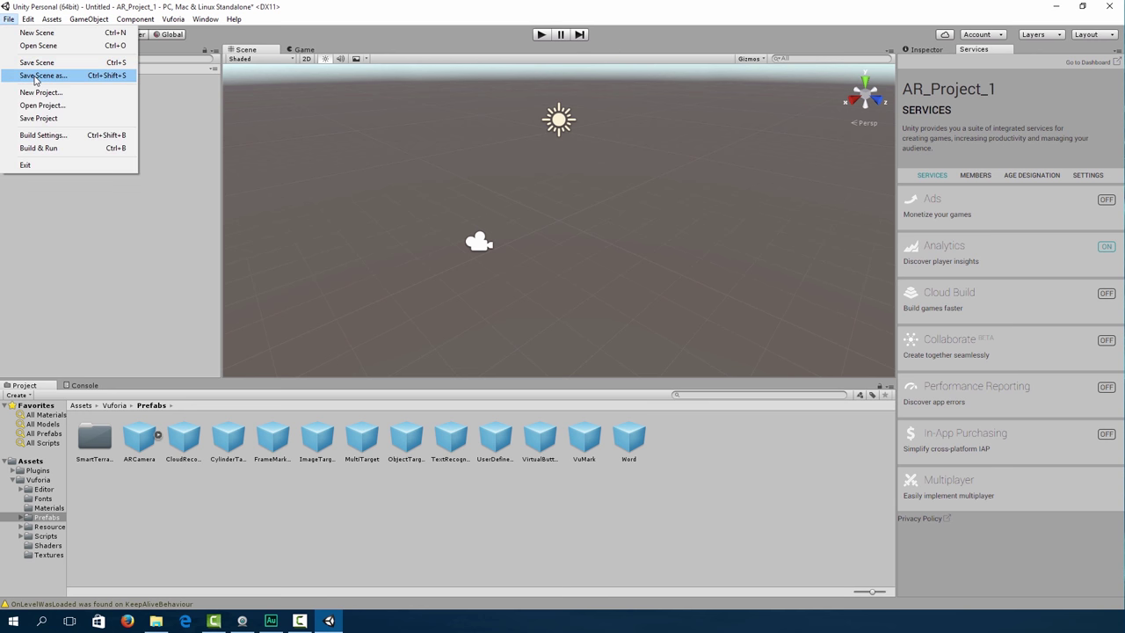
{"action": "left_click", "coordinate": [40, 76]}
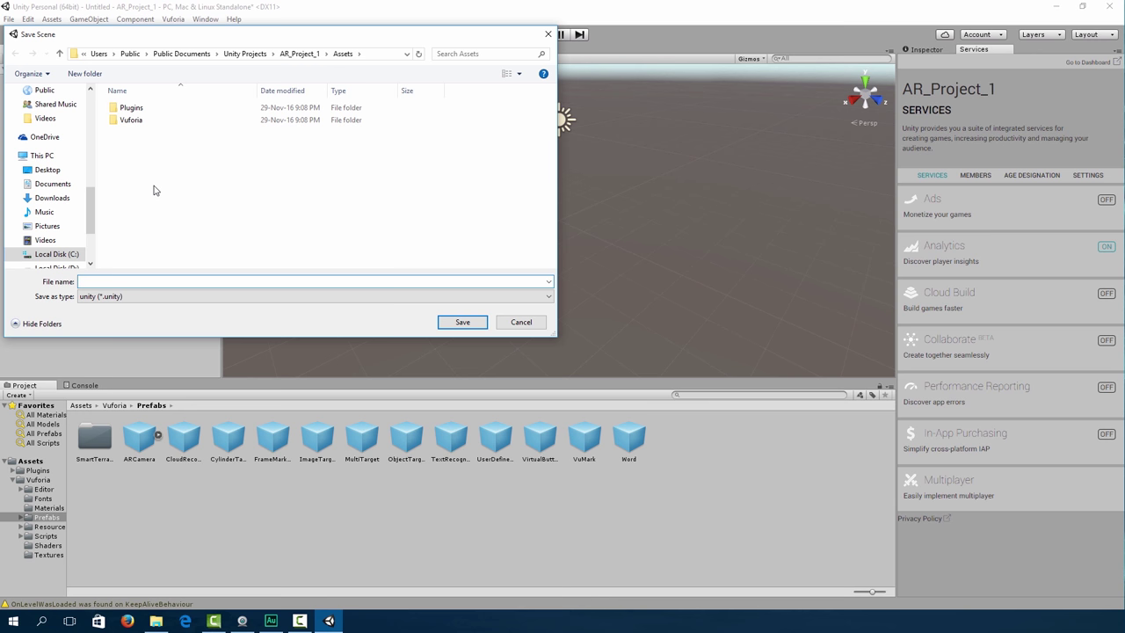
{"action": "type", "text": "AR_Scene_1"}
{"action": "left_click", "coordinate": [465, 323]}
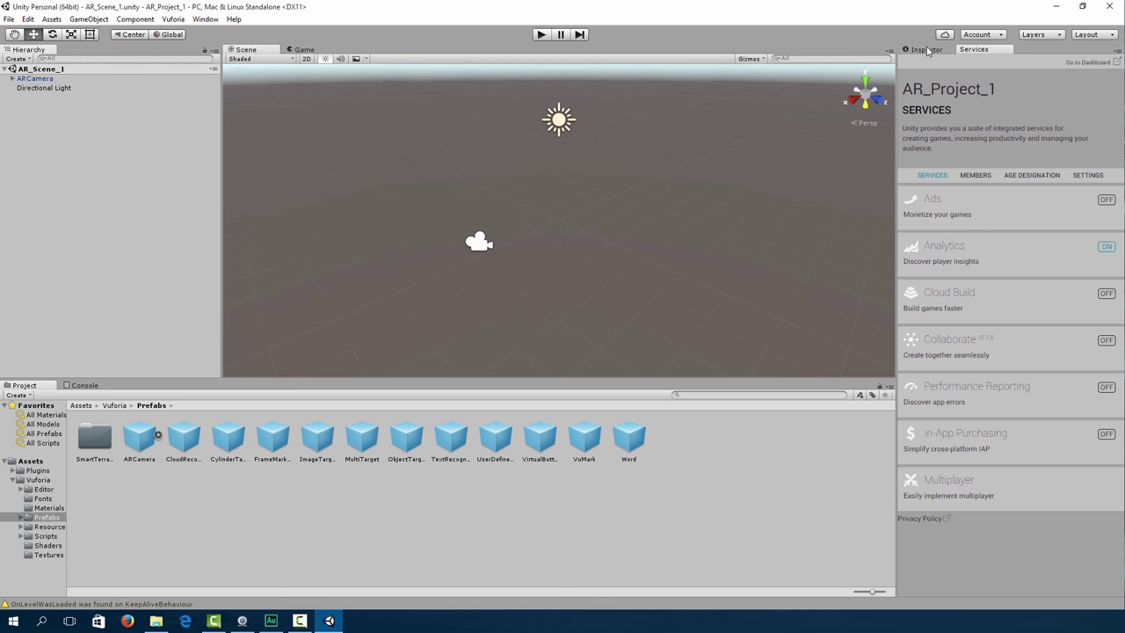
- Show the ARCamera's component properties in the Inspector
{"action": "left_click", "coordinate": [928, 50]}
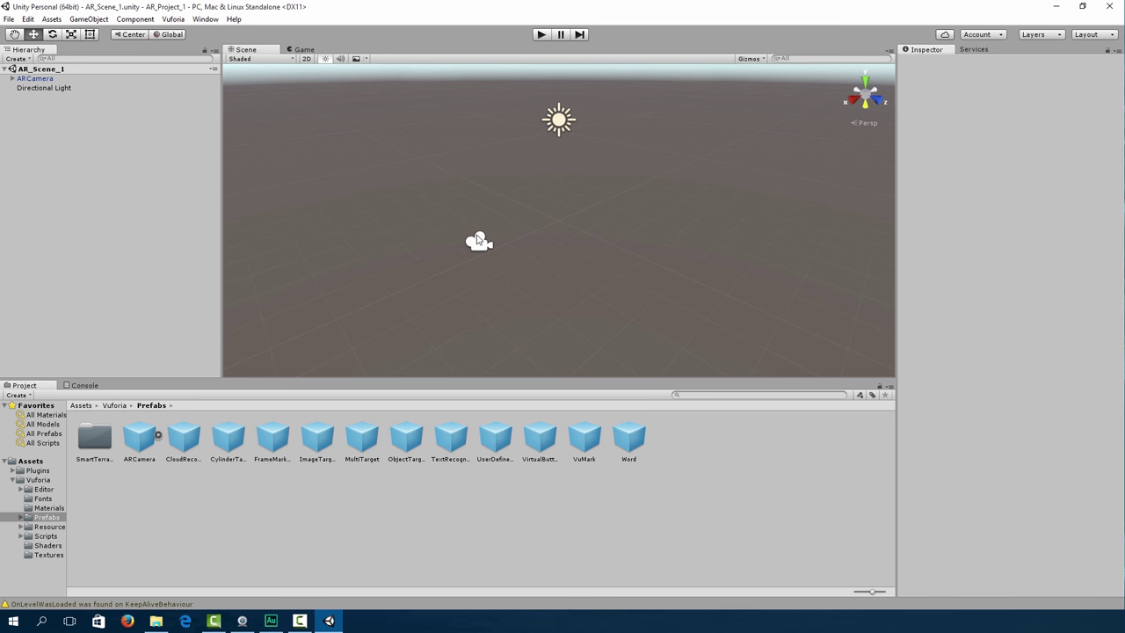
{"action": "left_click", "coordinate": [35, 79]}
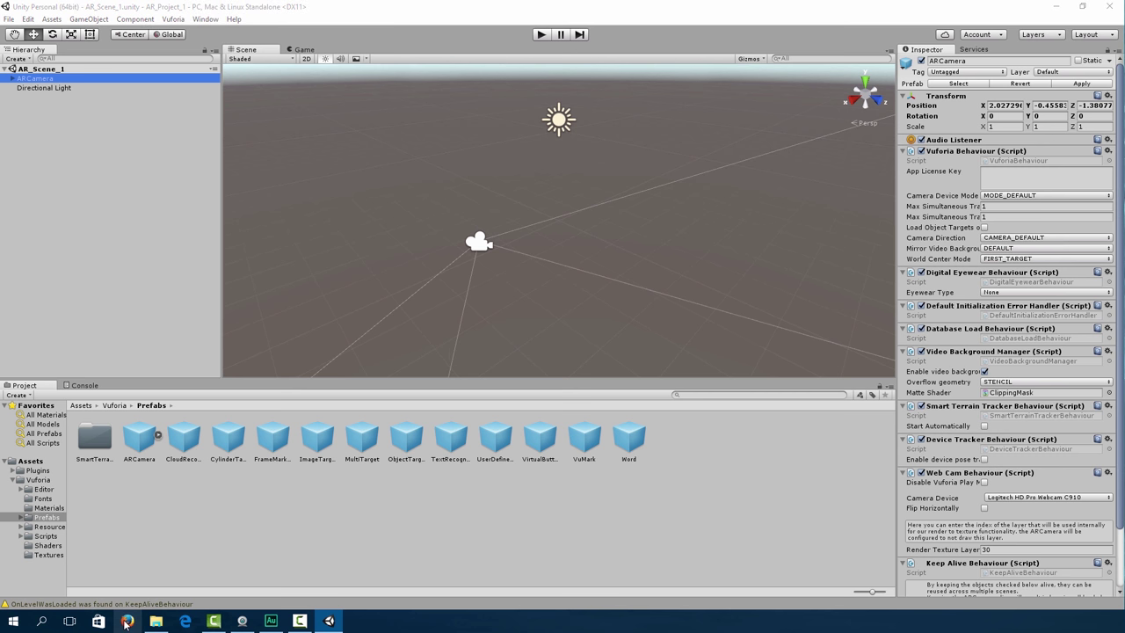
- Switch to Firefox and open the License Manager on the Vuforia developer portal
{"action": "left_click", "coordinate": [128, 622]}
{"action": "type", "text": "vuf"}
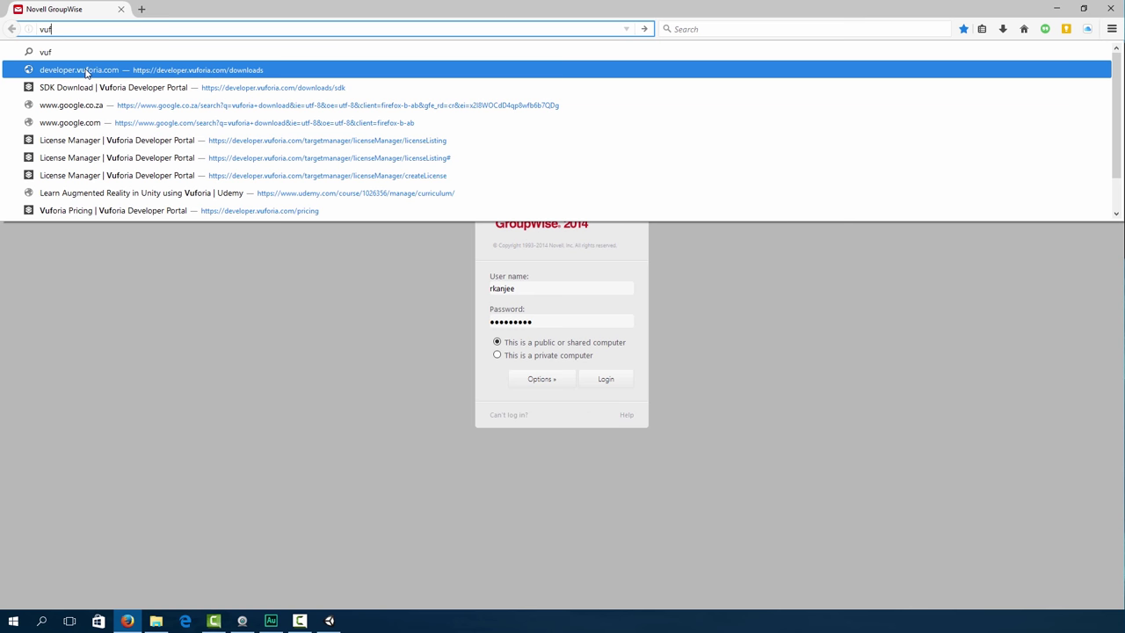
{"action": "left_click", "coordinate": [85, 71]}
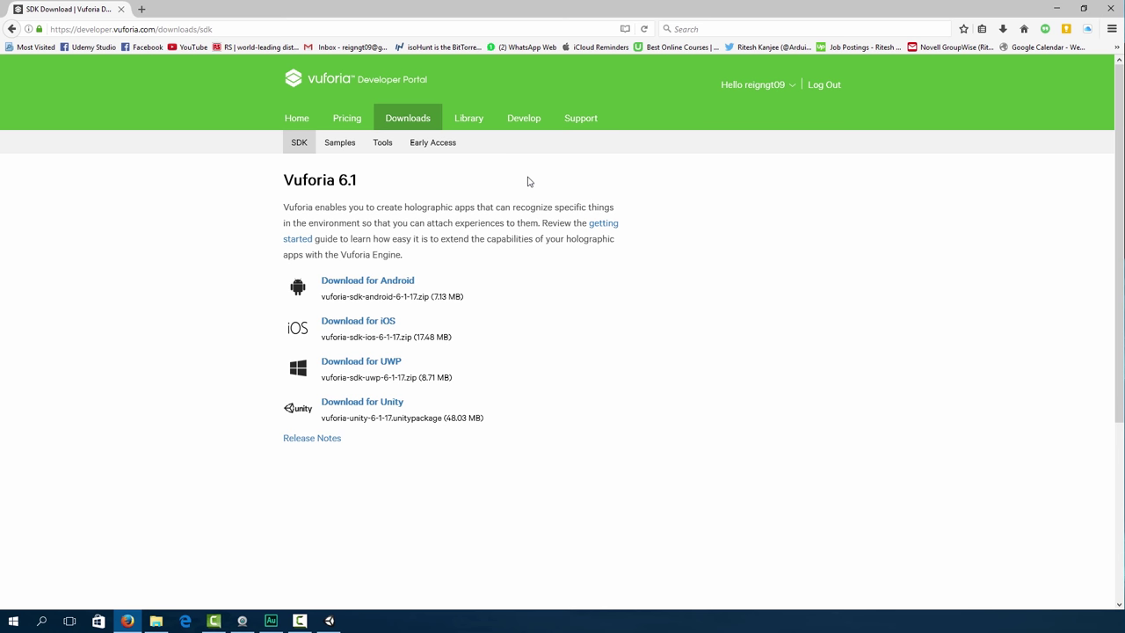
{"action": "left_click", "coordinate": [792, 86]}
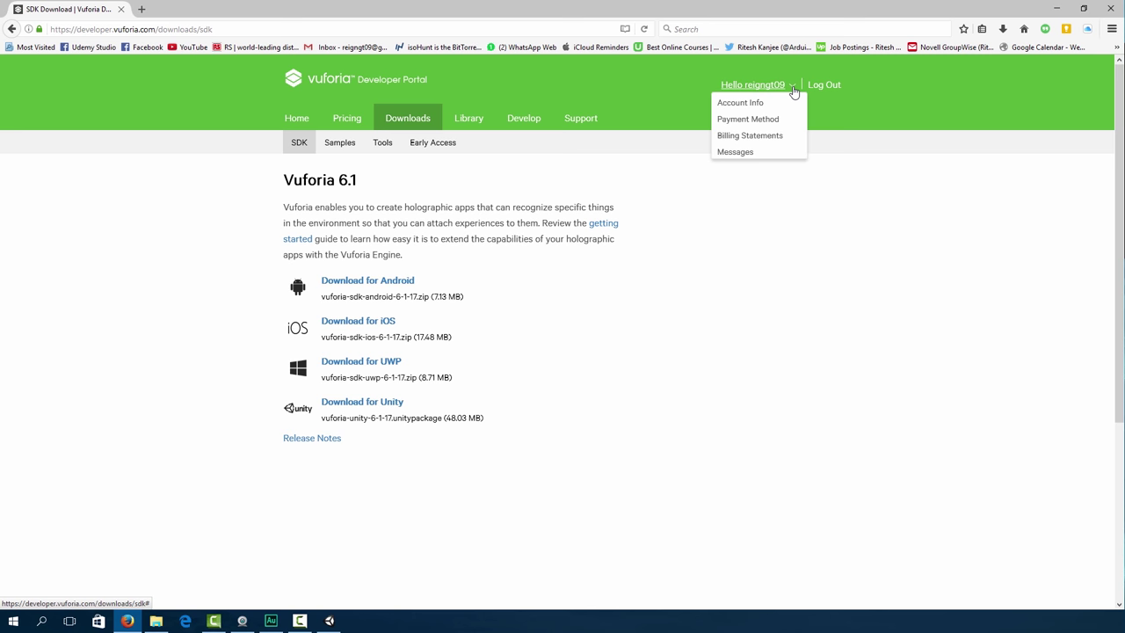
{"action": "left_click", "coordinate": [512, 124]}
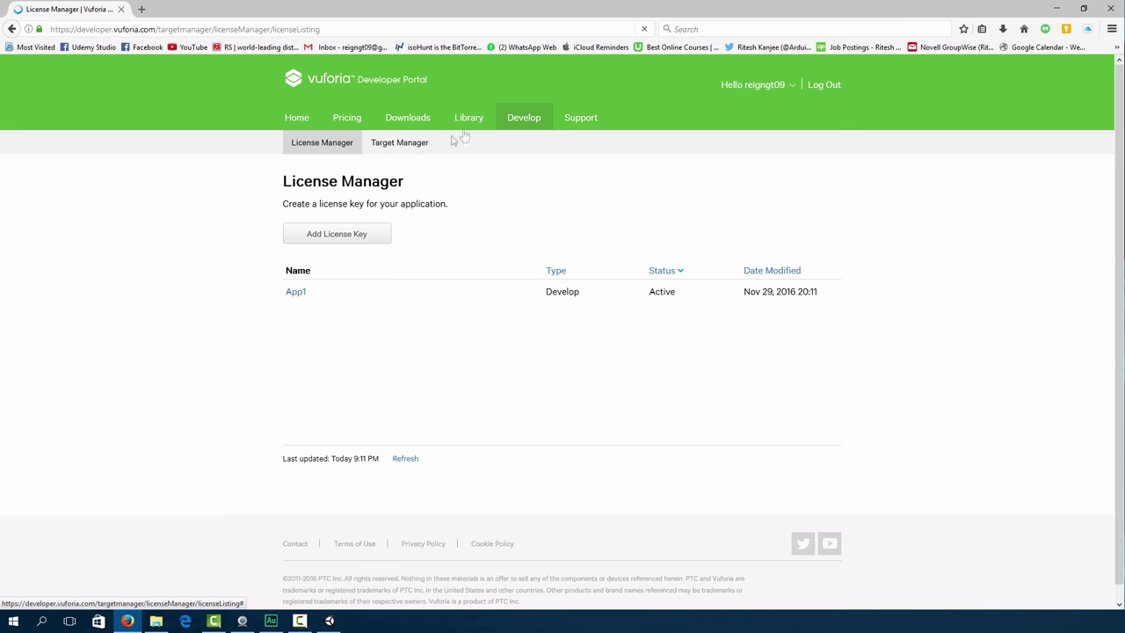
- Create a Development license key for a mobile app named App_marker_1, accepting the developer agreement
{"action": "left_click", "coordinate": [336, 243]}
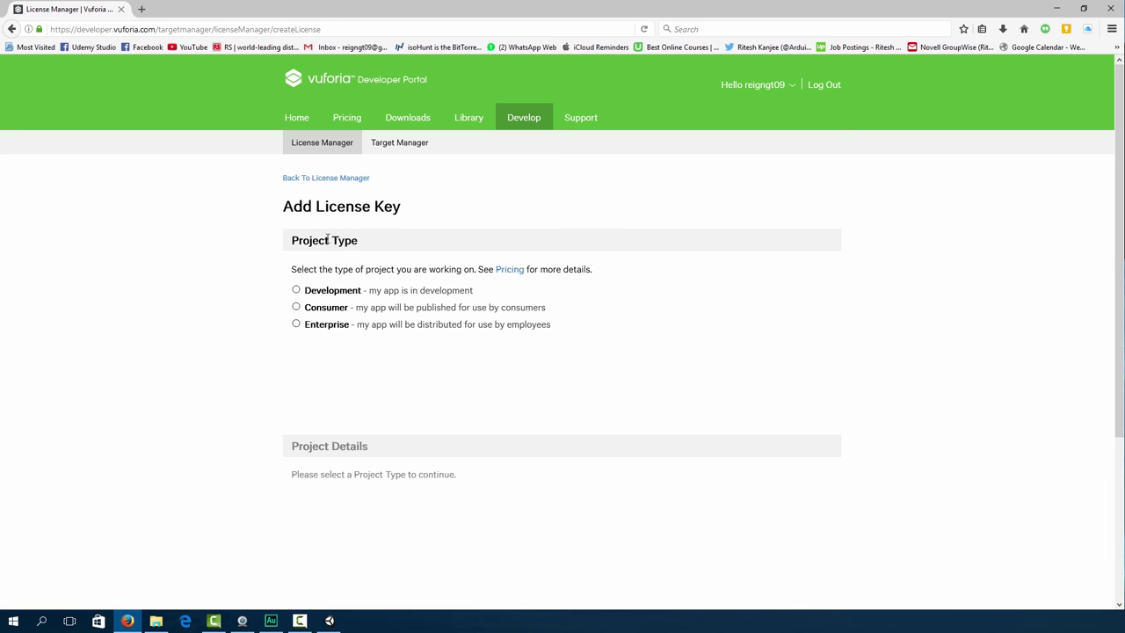
{"action": "left_click", "coordinate": [296, 292]}
{"action": "scroll", "coordinate": [211, 395], "scroll_direction": "down", "scroll_amount": 4}
{"action": "left_click", "coordinate": [339, 300]}
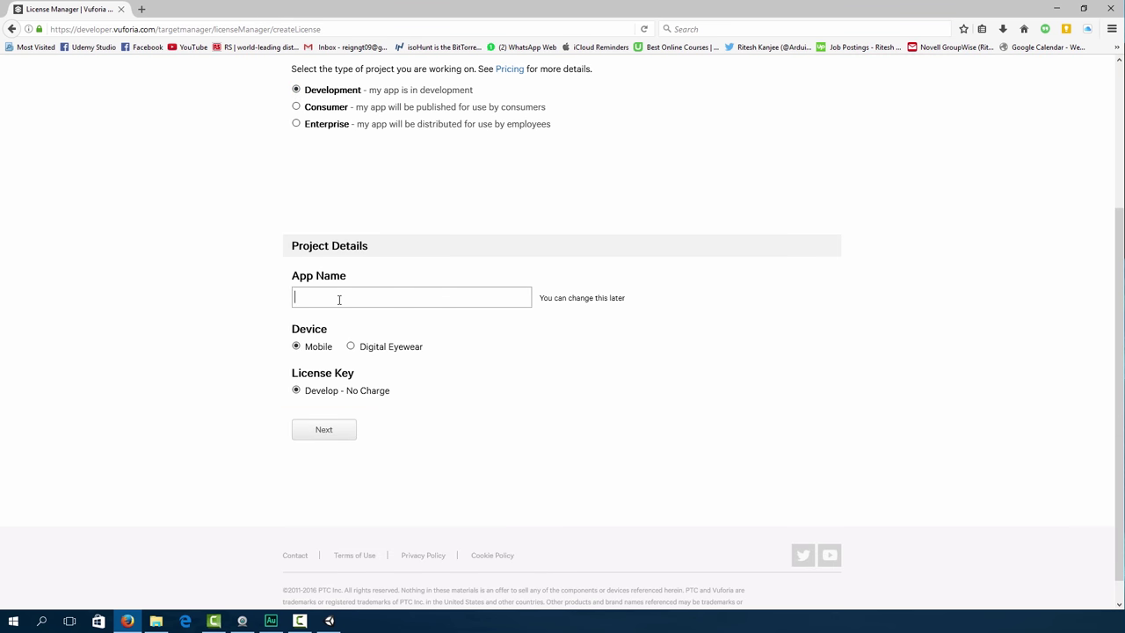
{"action": "type", "text": "App_marker_1"}
{"action": "left_click", "coordinate": [325, 430]}
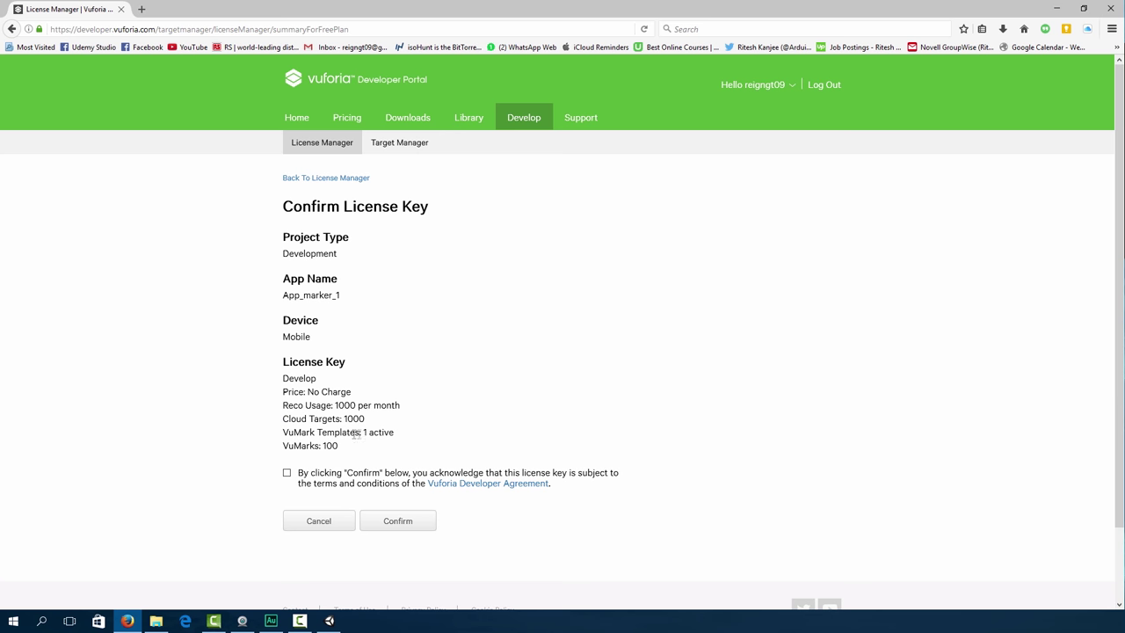
{"action": "left_click", "coordinate": [287, 473]}
{"action": "left_click", "coordinate": [400, 521]}
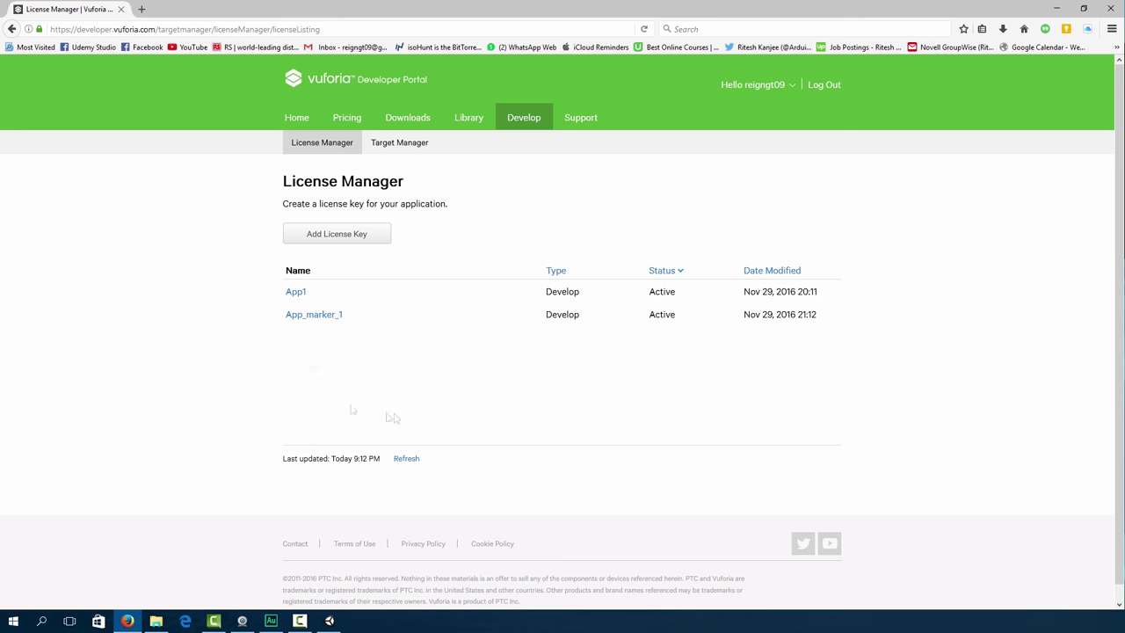
- Copy the App_marker_1 license key and paste it into the ARCamera's App License Key field in Unity
{"action": "left_click", "coordinate": [308, 318]}
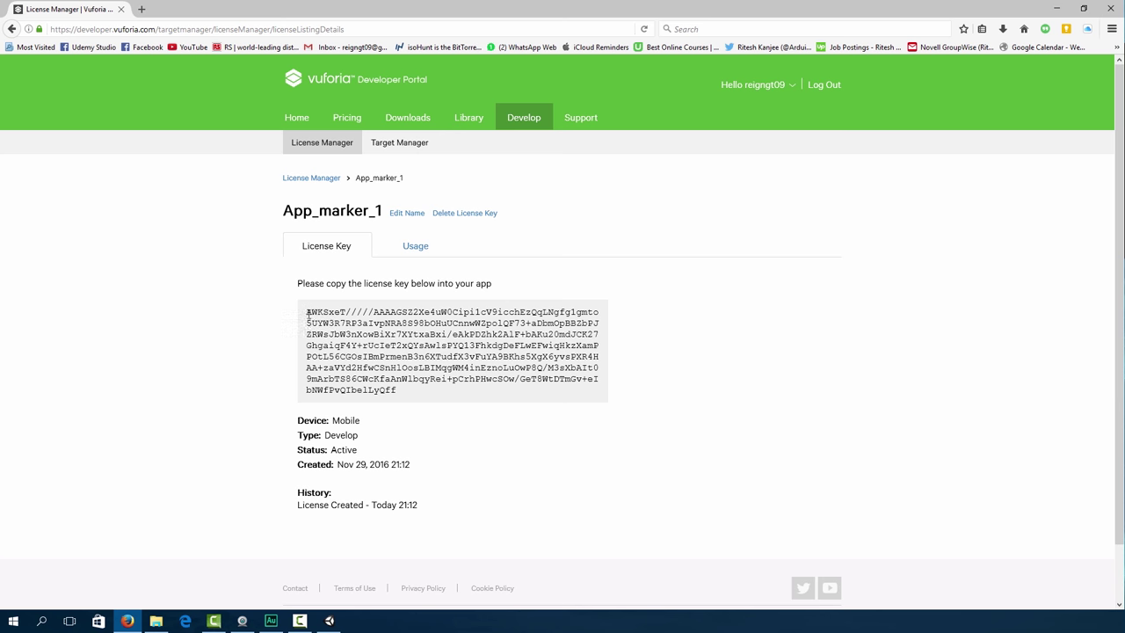
{"action": "left_click_drag", "start_coordinate": [308, 315], "coordinate": [412, 395]}
{"action": "right_click", "coordinate": [389, 374]}
{"action": "left_click", "coordinate": [413, 380]}
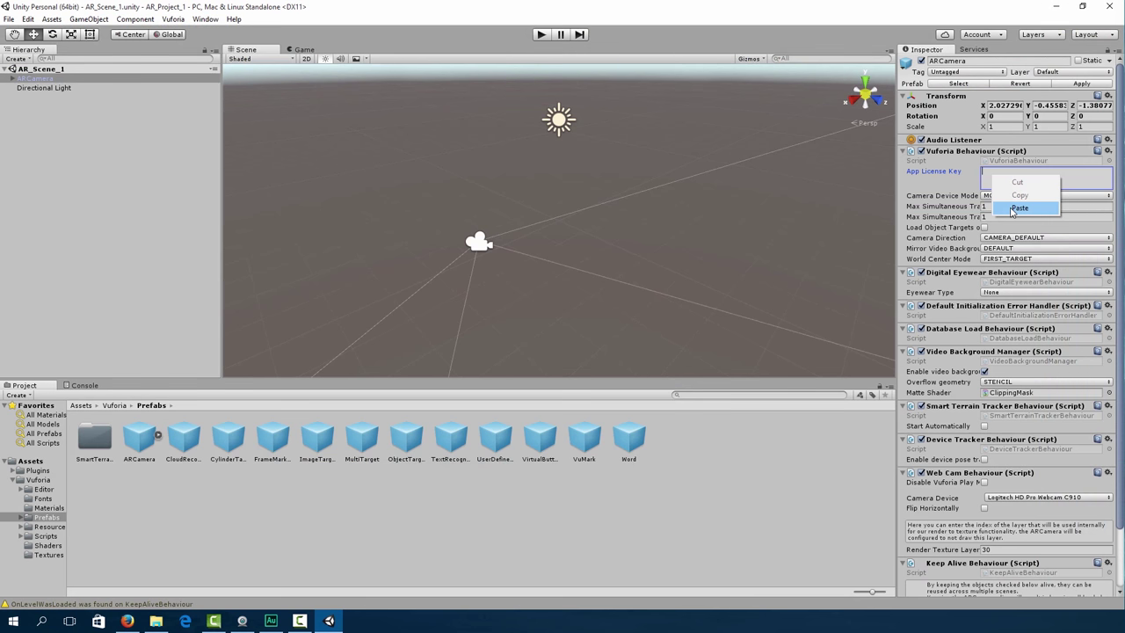
{"action": "left_click", "coordinate": [1018, 208]}
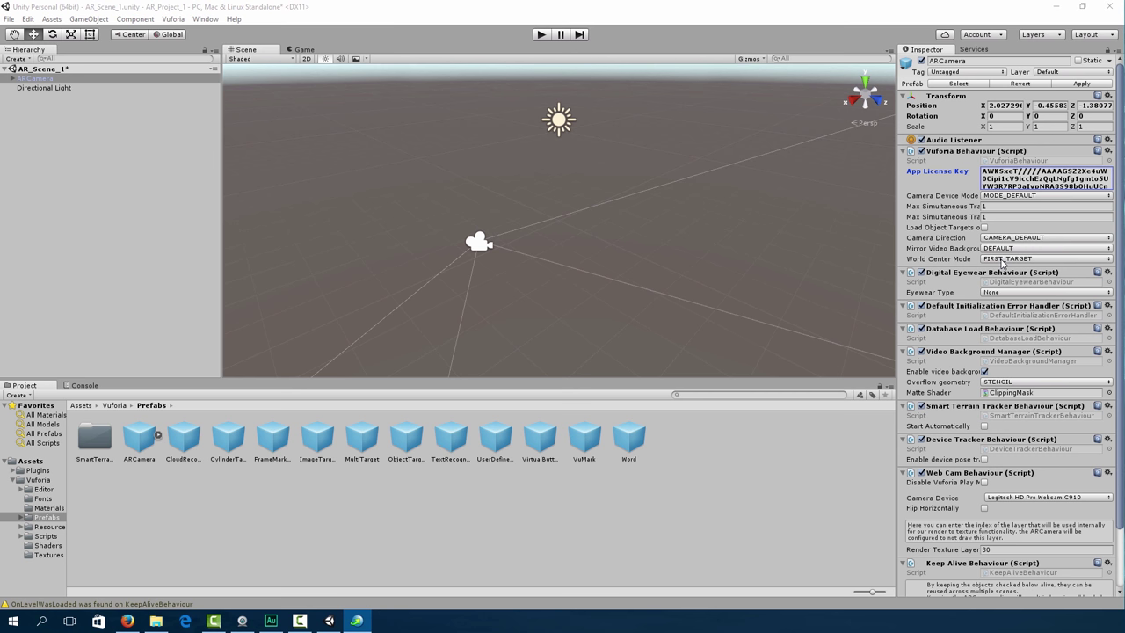
- Set the ARCamera's World Center Mode to DEVICE_TRACKING and save the scene
{"action": "left_click", "coordinate": [1002, 260]}
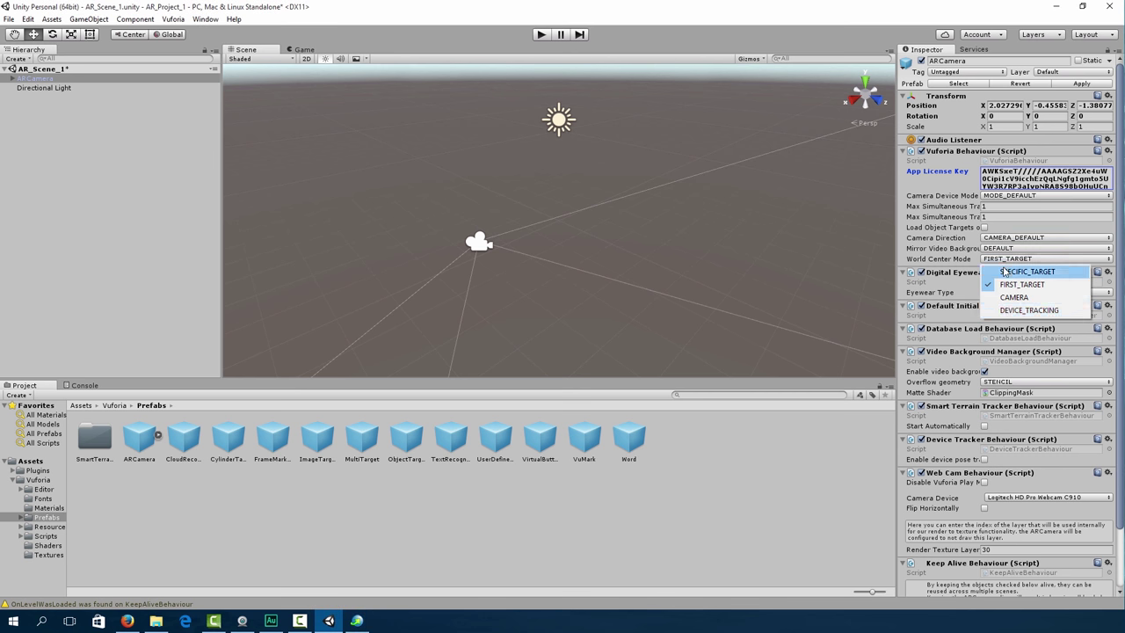
{"action": "left_click", "coordinate": [1013, 311]}
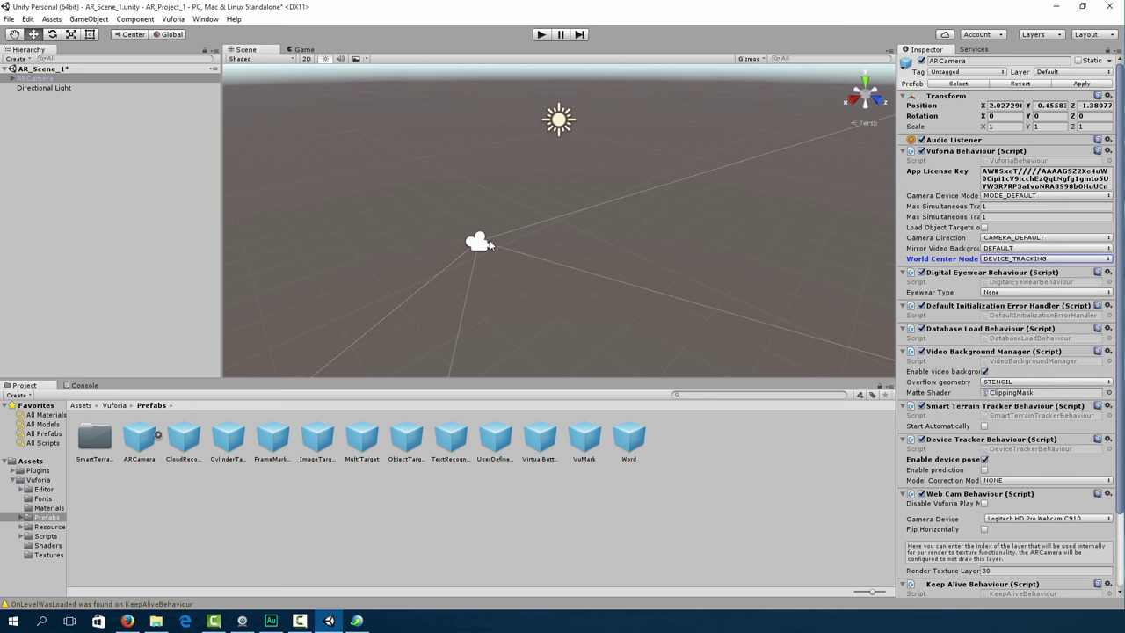
{"action": "left_click", "coordinate": [788, 462]}
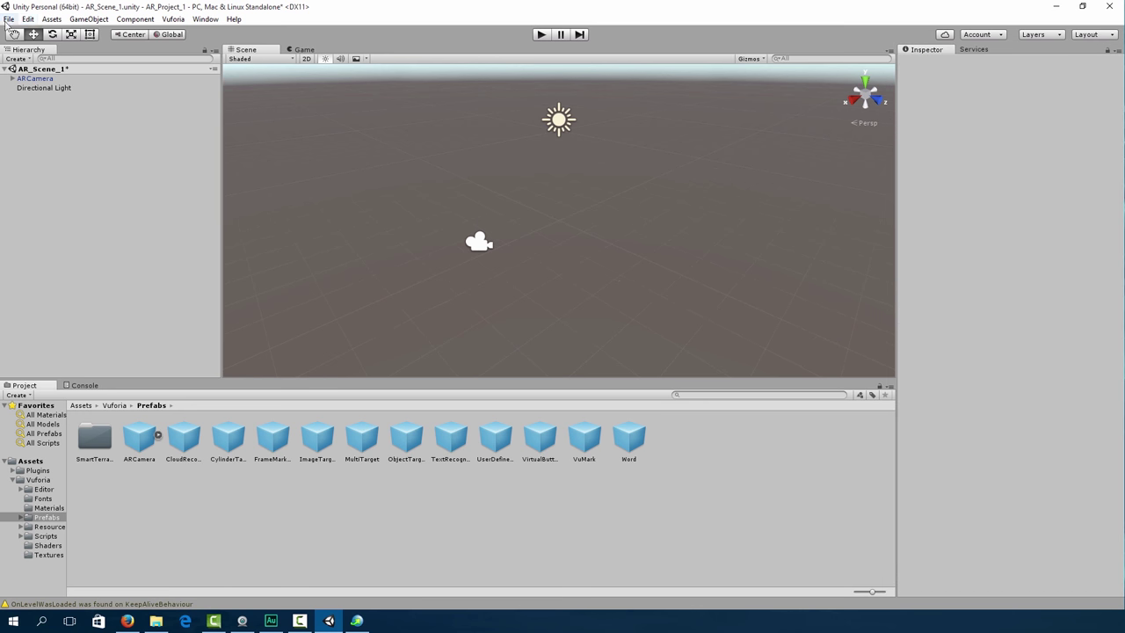
{"action": "left_click", "coordinate": [9, 19]}
{"action": "left_click", "coordinate": [32, 63]}
- Switch to Firefox and create a Device database named IronMan in the Vuforia Target Manager
{"action": "left_click", "coordinate": [127, 620]}
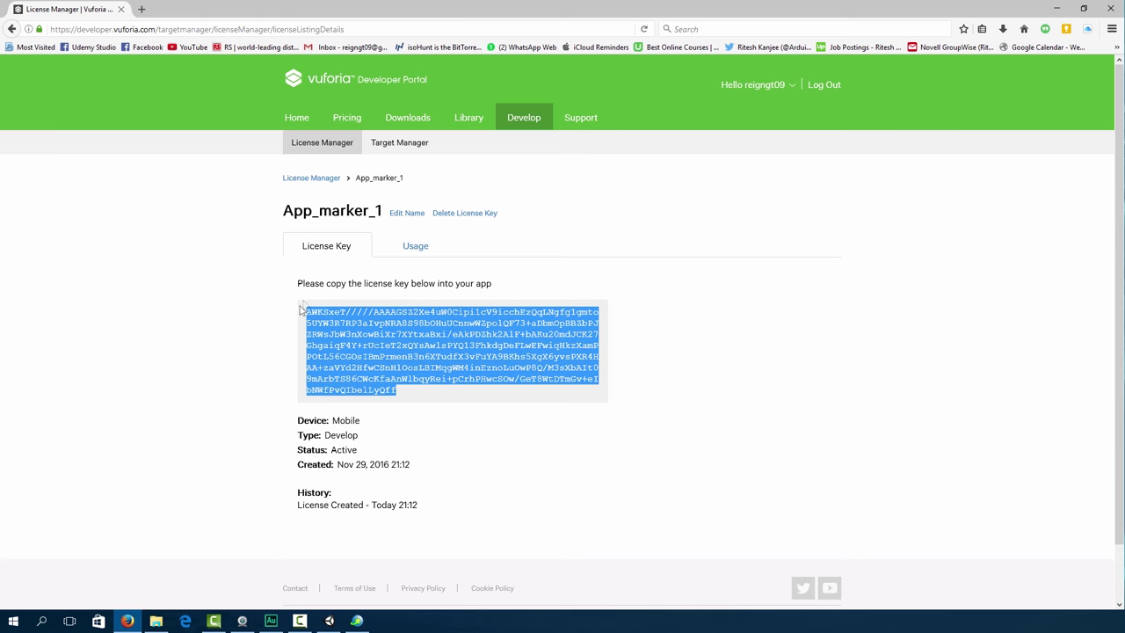
{"action": "left_click", "coordinate": [396, 151]}
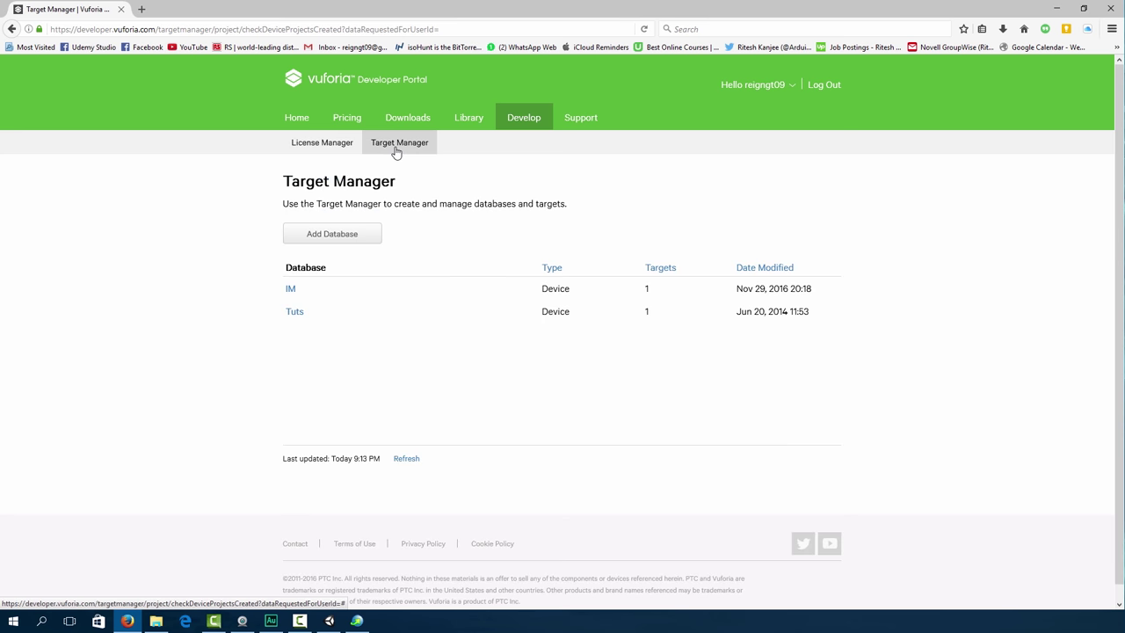
{"action": "left_click", "coordinate": [323, 240]}
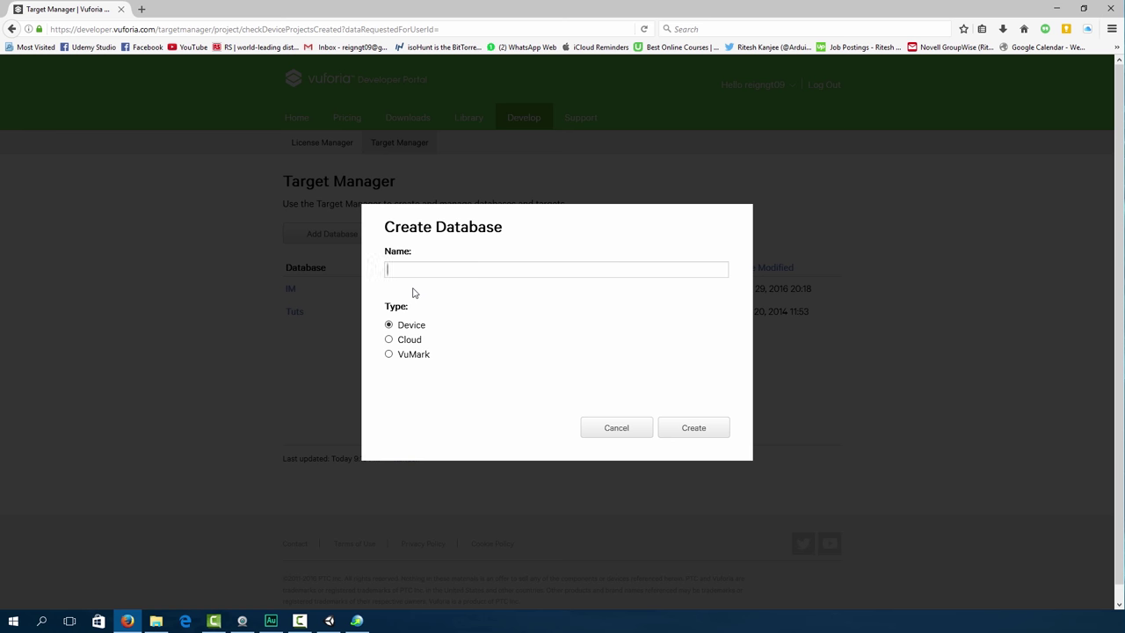
{"action": "type", "text": "IronMan"}
{"action": "left_click", "coordinate": [694, 428]}
- Search the web for "iron man magazine" and save the Empire cover image over ironman.jpg in the Markers folder
{"action": "left_click", "coordinate": [141, 10]}
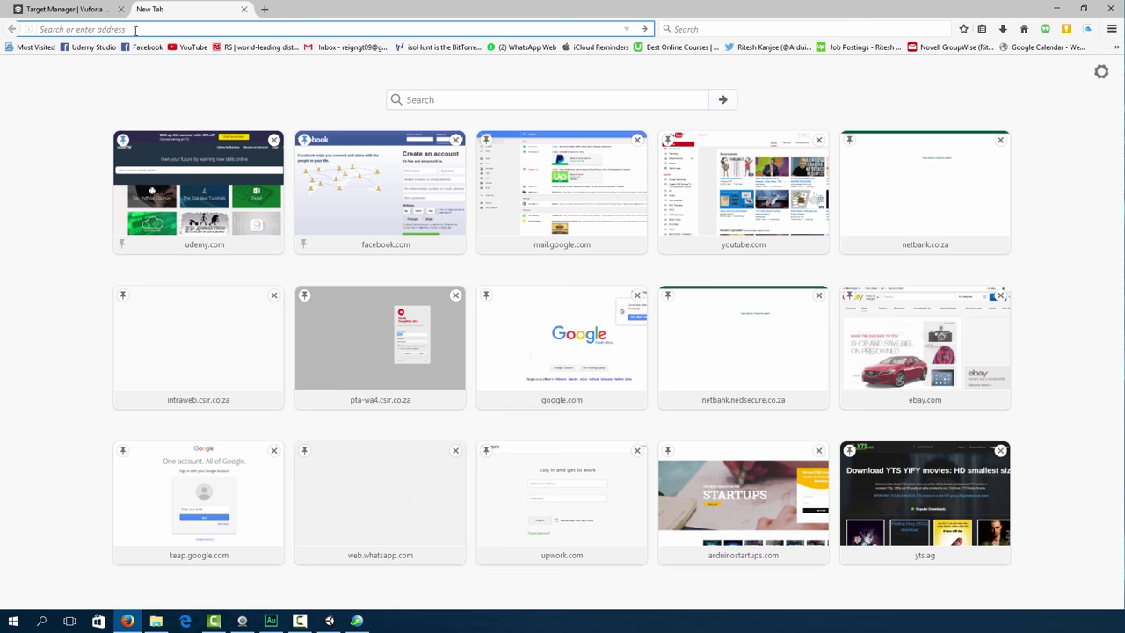
{"action": "type", "text": "iron man magazine"}
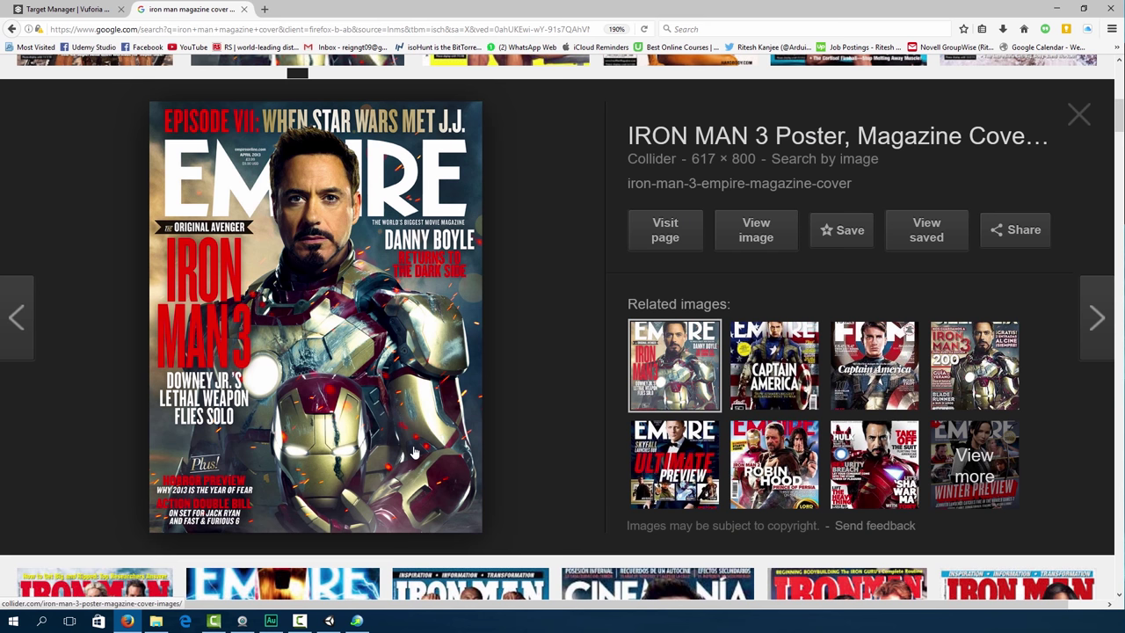
{"action": "right_click", "coordinate": [307, 294]}
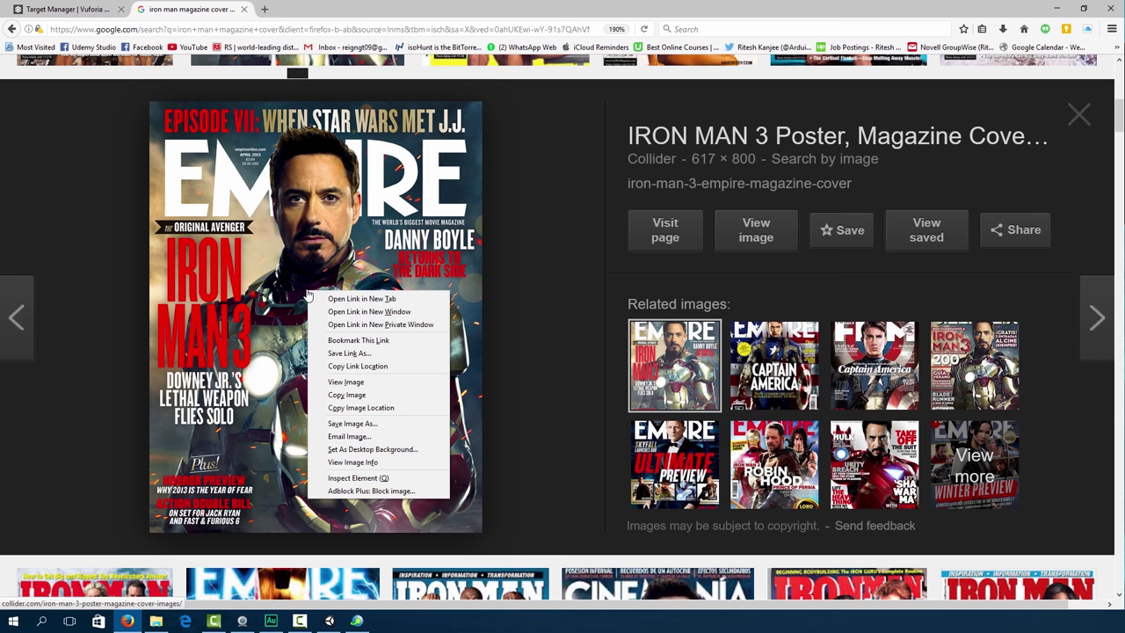
{"action": "left_click", "coordinate": [334, 429]}
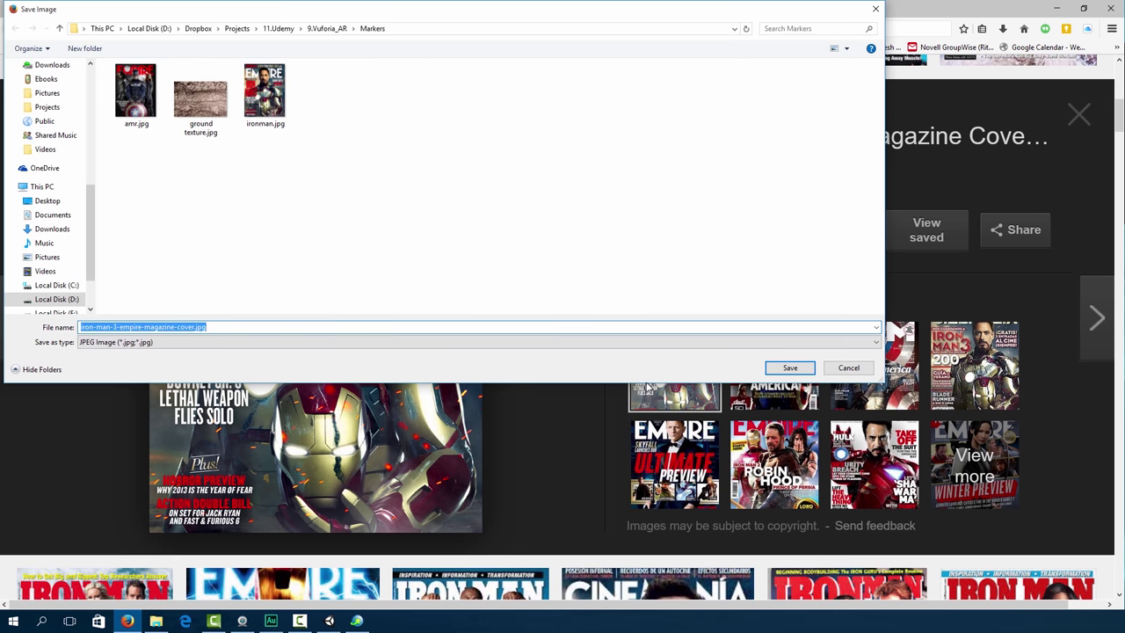
{"action": "left_click", "coordinate": [265, 95]}
{"action": "left_click", "coordinate": [790, 367]}
{"action": "left_click", "coordinate": [590, 311]}
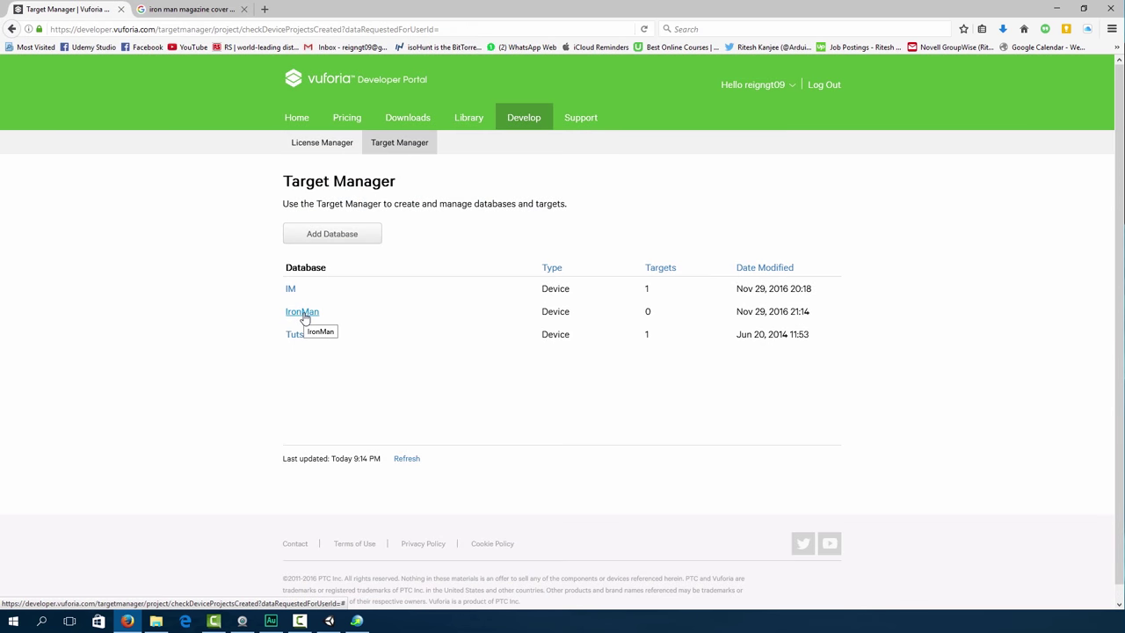
- Add a Single Image target to the IronMan database using ironman.jpg, with width 5 and name ironman
{"action": "left_click", "coordinate": [302, 312]}
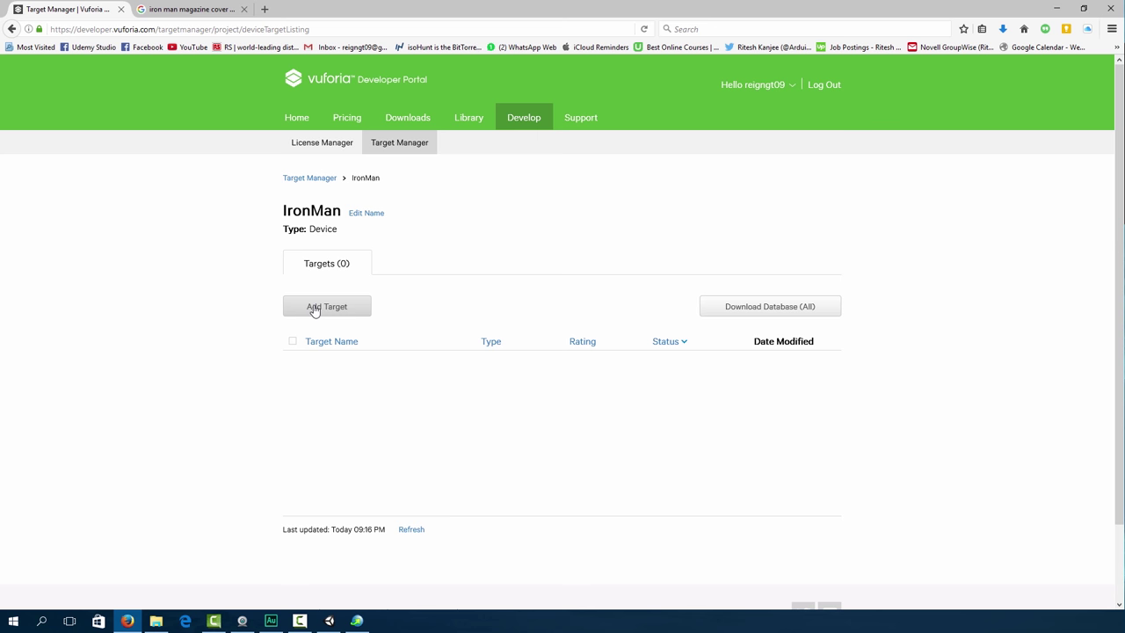
{"action": "left_click", "coordinate": [315, 310]}
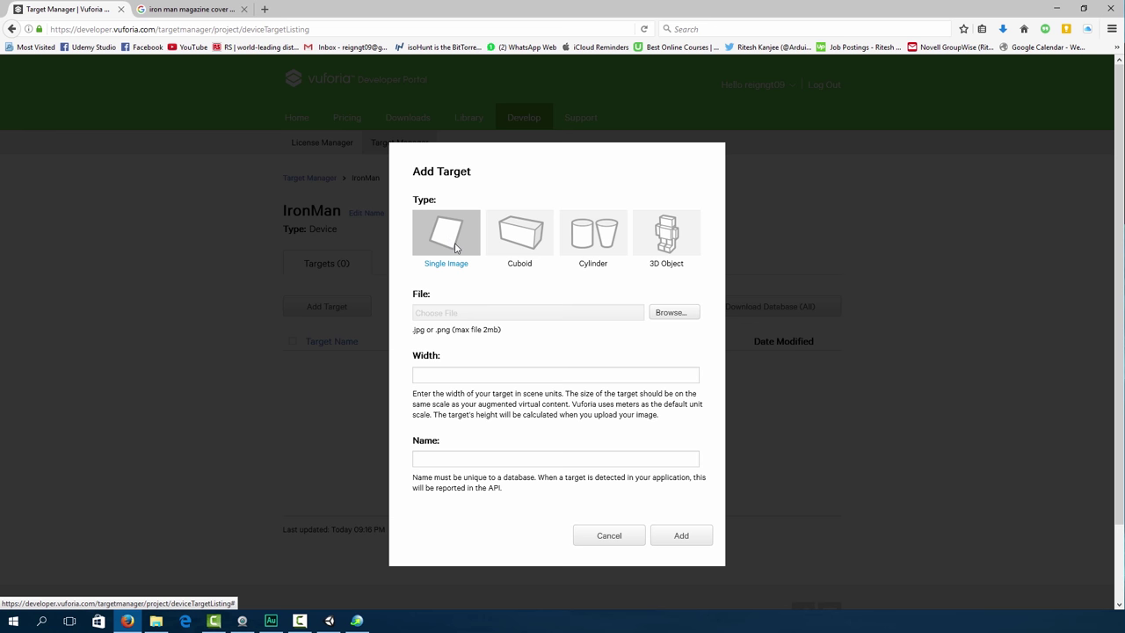
{"action": "left_click", "coordinate": [671, 314]}
{"action": "double_click", "coordinate": [335, 93]}
{"action": "left_click", "coordinate": [490, 375]}
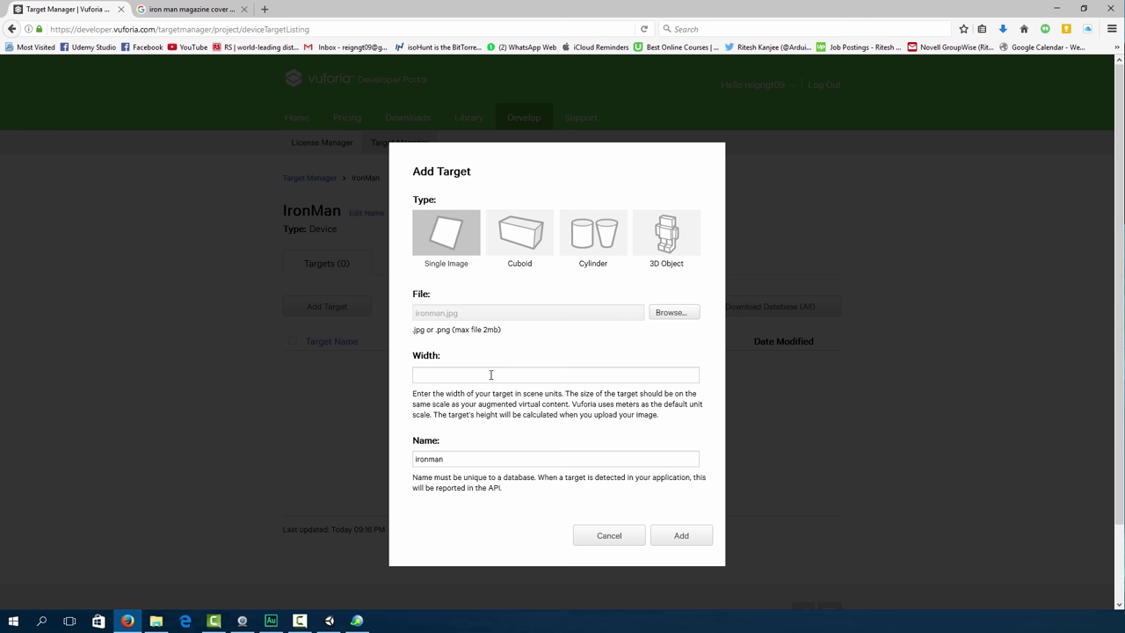
{"action": "type", "text": "5"}
{"action": "left_click", "coordinate": [679, 543]}
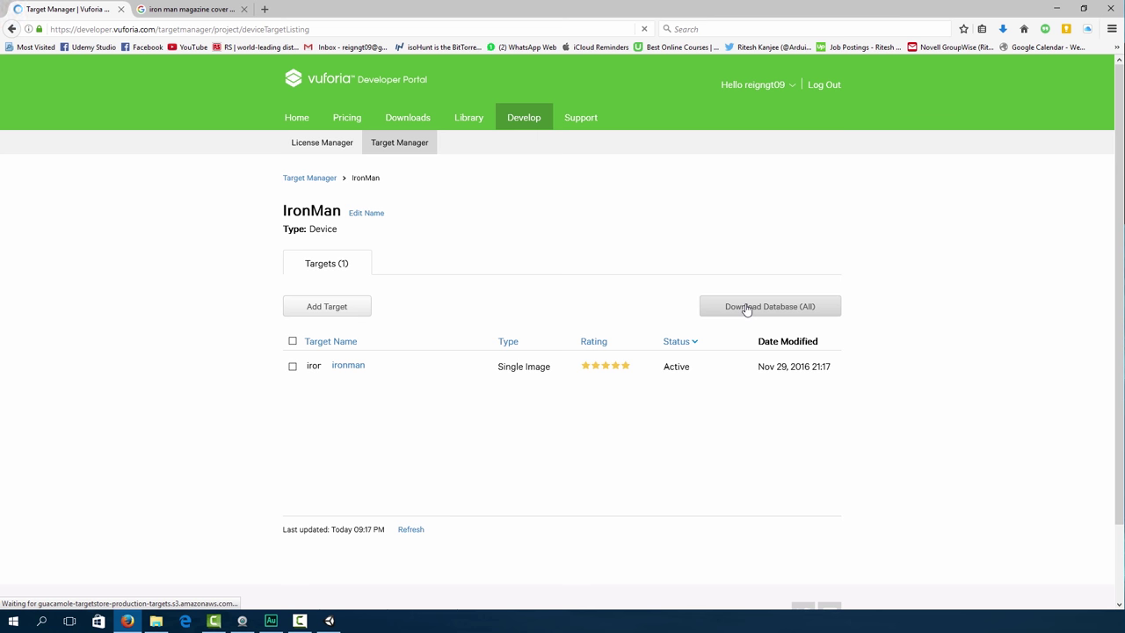
- Download the IronMan database for the Unity Editor platform and save the IronMan.unitypackage file
{"action": "left_click", "coordinate": [746, 309]}
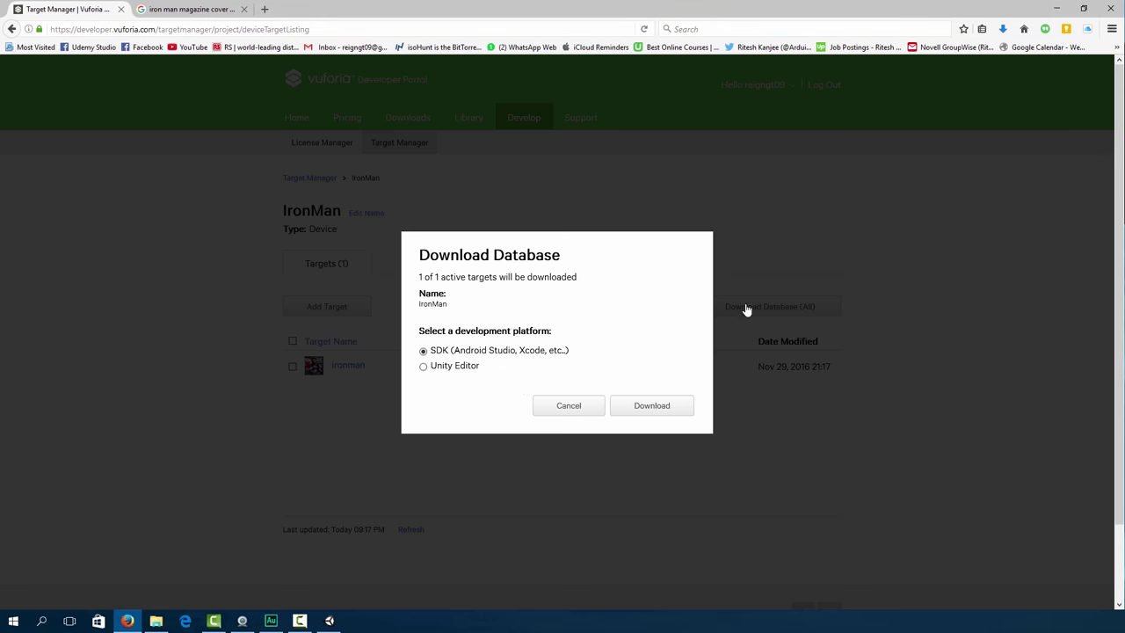
{"action": "left_click", "coordinate": [444, 371]}
{"action": "left_click", "coordinate": [651, 407]}
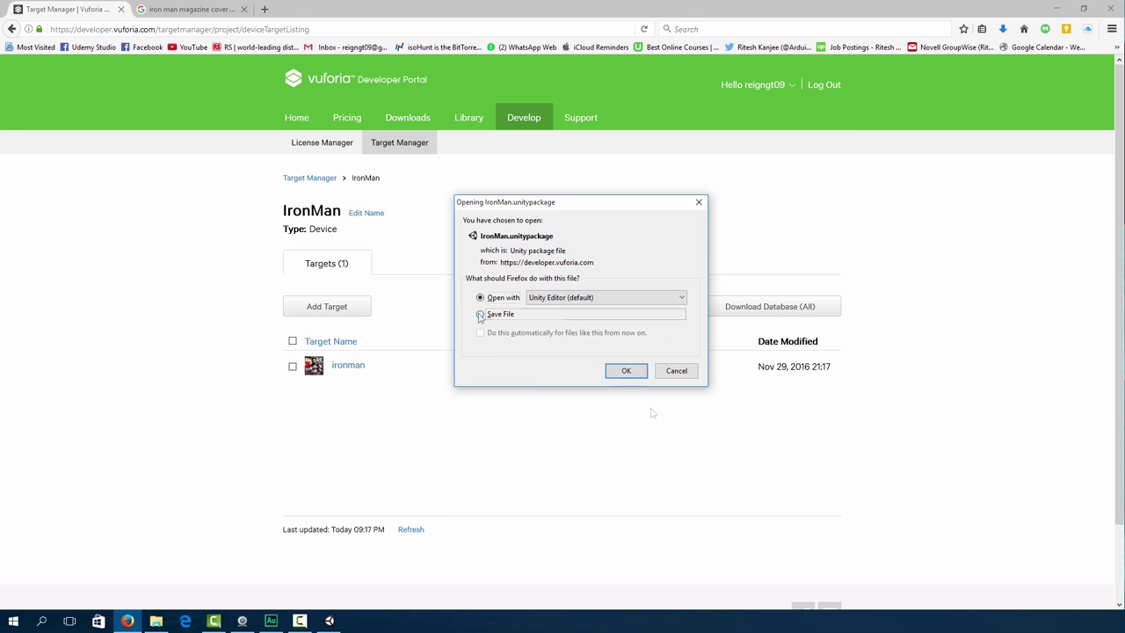
{"action": "left_click", "coordinate": [480, 315]}
{"action": "left_click", "coordinate": [624, 371]}
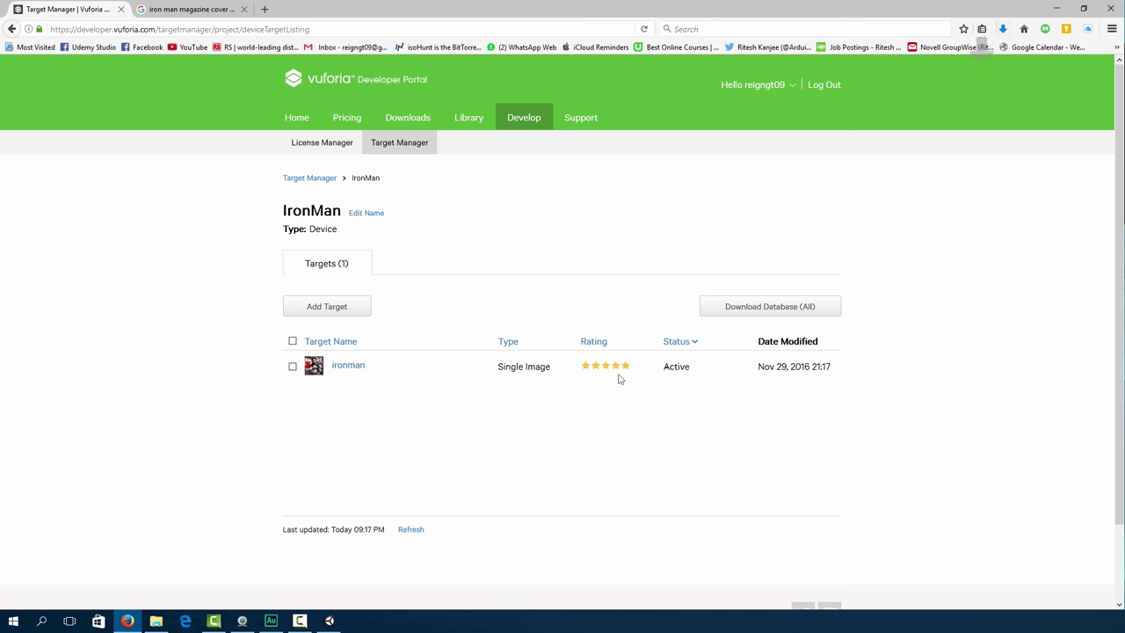
- Locate the downloaded IronMan.unitypackage and import it into the Unity project's assets
{"action": "left_click", "coordinate": [1002, 29]}
{"action": "left_click", "coordinate": [919, 75]}
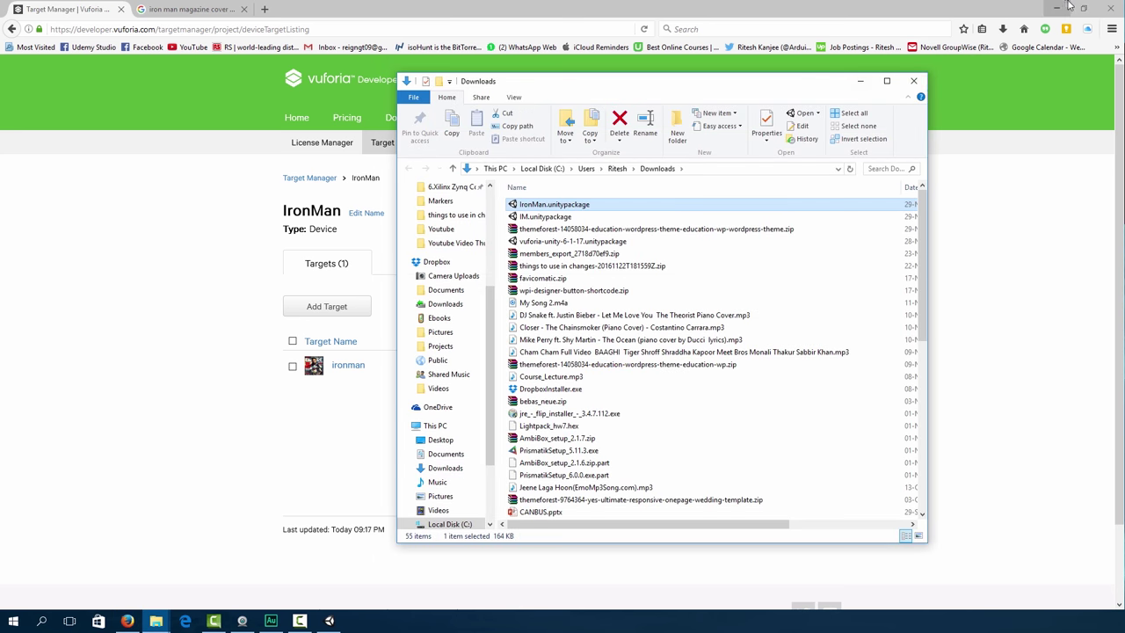
{"action": "left_click", "coordinate": [1058, 7]}
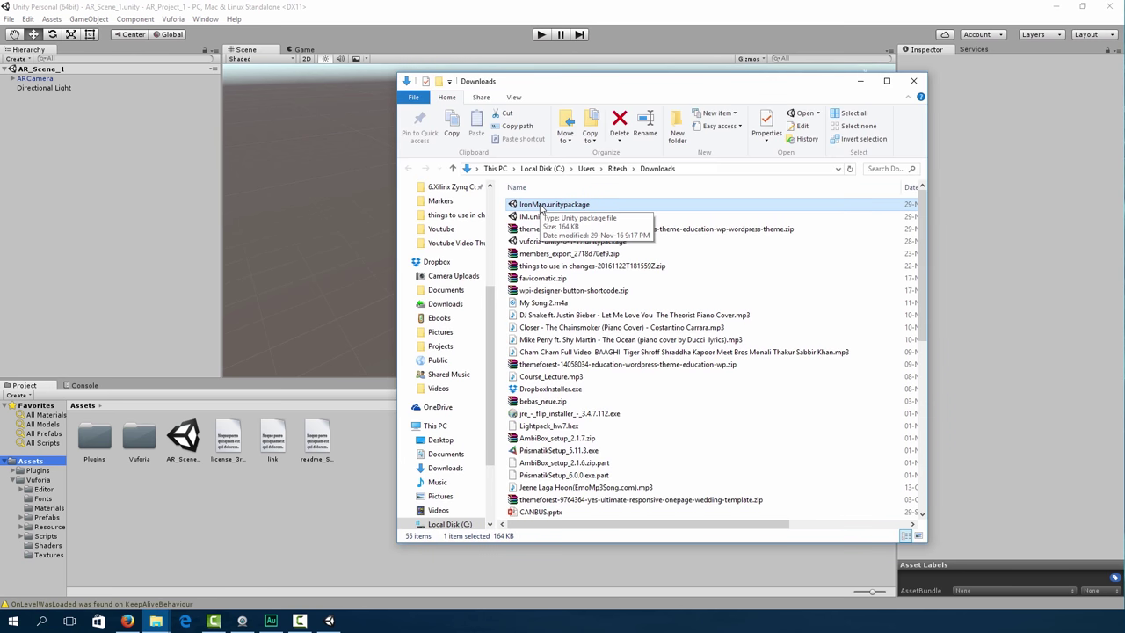
{"action": "left_click_drag", "start_coordinate": [542, 209], "coordinate": [283, 531]}
{"action": "left_click", "coordinate": [446, 364]}
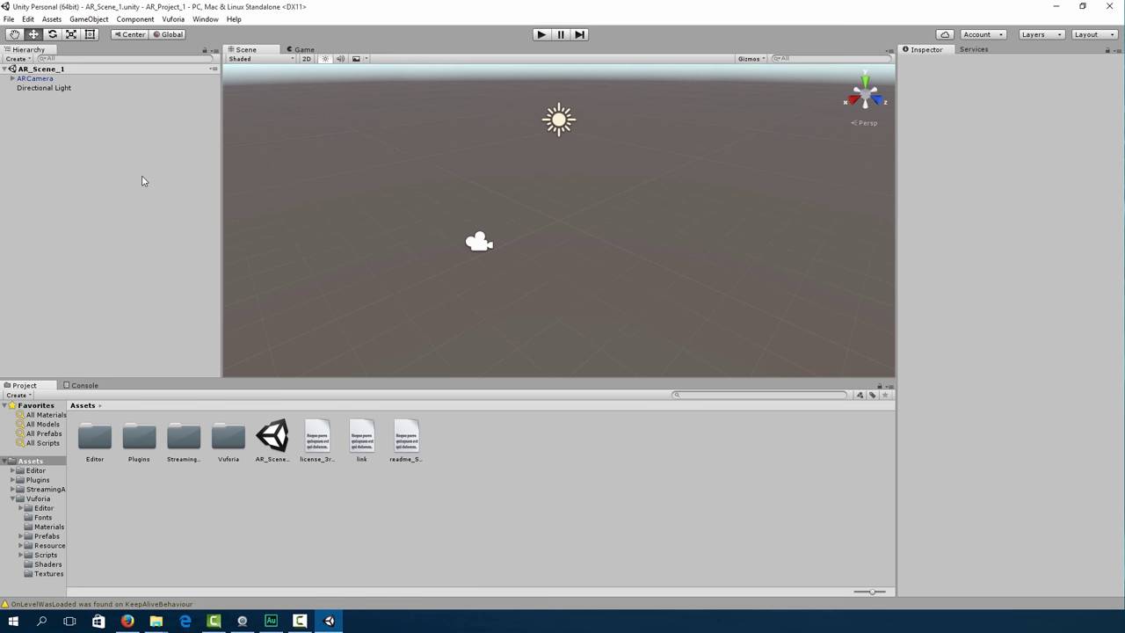
- Enable loading and activation of the IronMan database on the ARCamera
{"action": "left_click", "coordinate": [40, 79]}
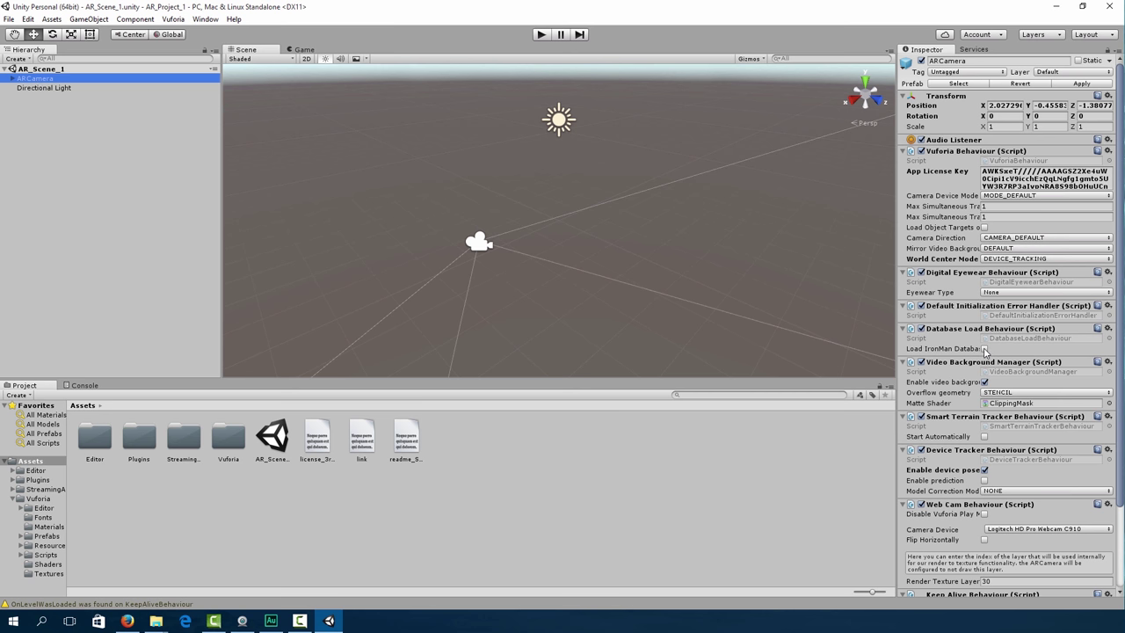
{"action": "left_click", "coordinate": [986, 349]}
{"action": "left_click", "coordinate": [986, 360]}
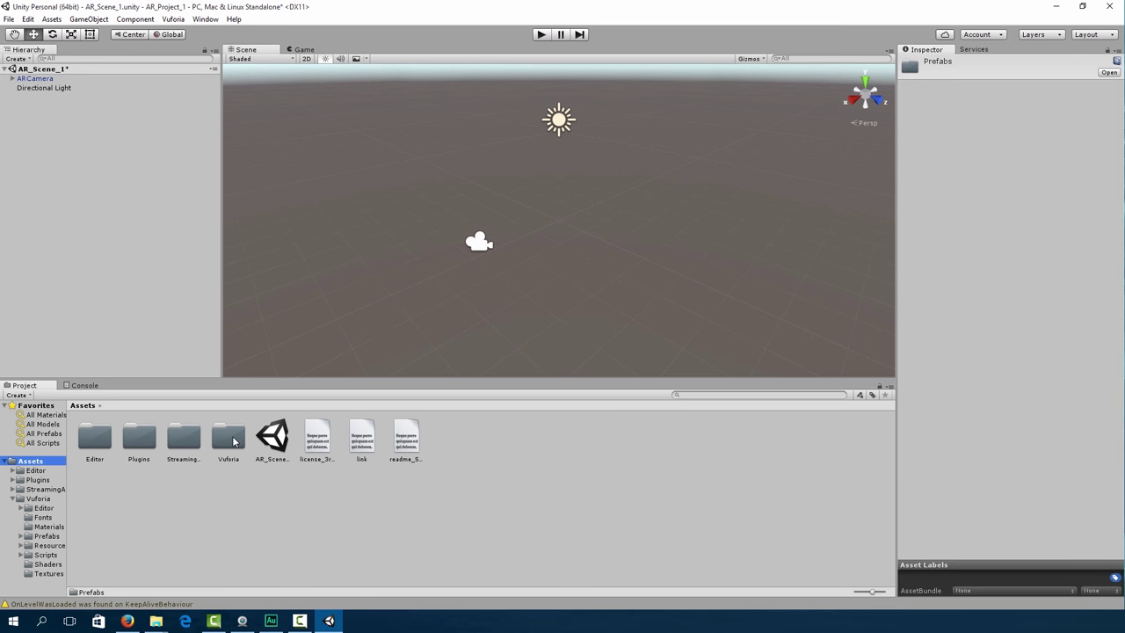
- Add the ImageTarget prefab from Vuforia's Prefabs folder to the scene and make it a child of ARCamera
{"action": "double_click", "coordinate": [233, 441]}
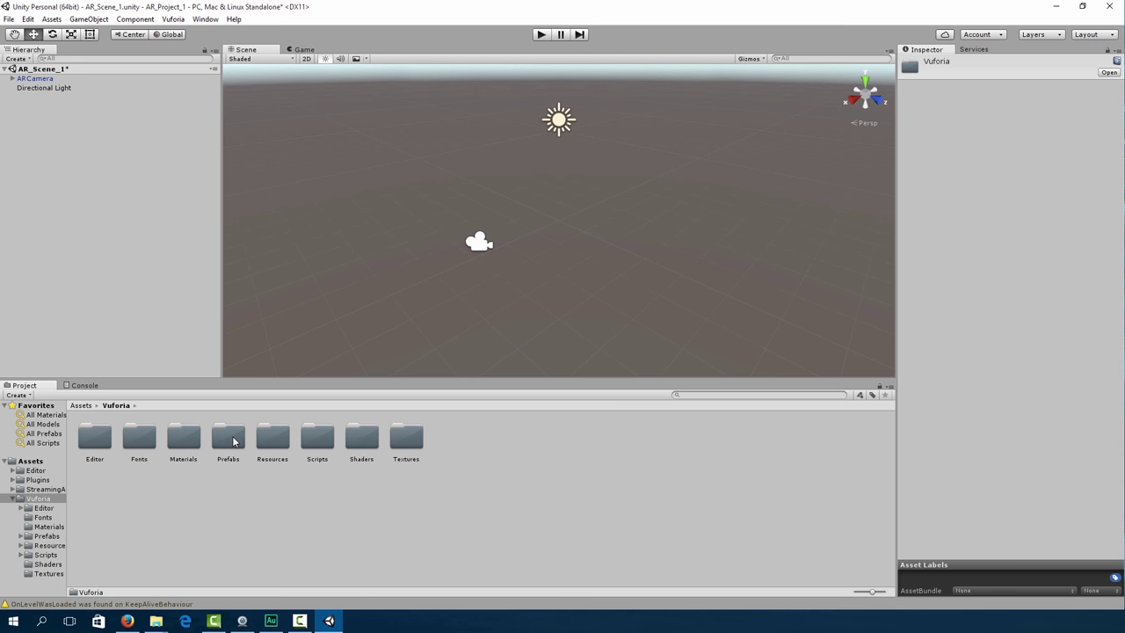
{"action": "double_click", "coordinate": [229, 438]}
{"action": "left_click_drag", "start_coordinate": [312, 451], "coordinate": [479, 272]}
{"action": "scroll", "coordinate": [374, 320], "scroll_direction": "up", "scroll_amount": 5}
{"action": "left_click_drag", "start_coordinate": [40, 88], "coordinate": [39, 83]}
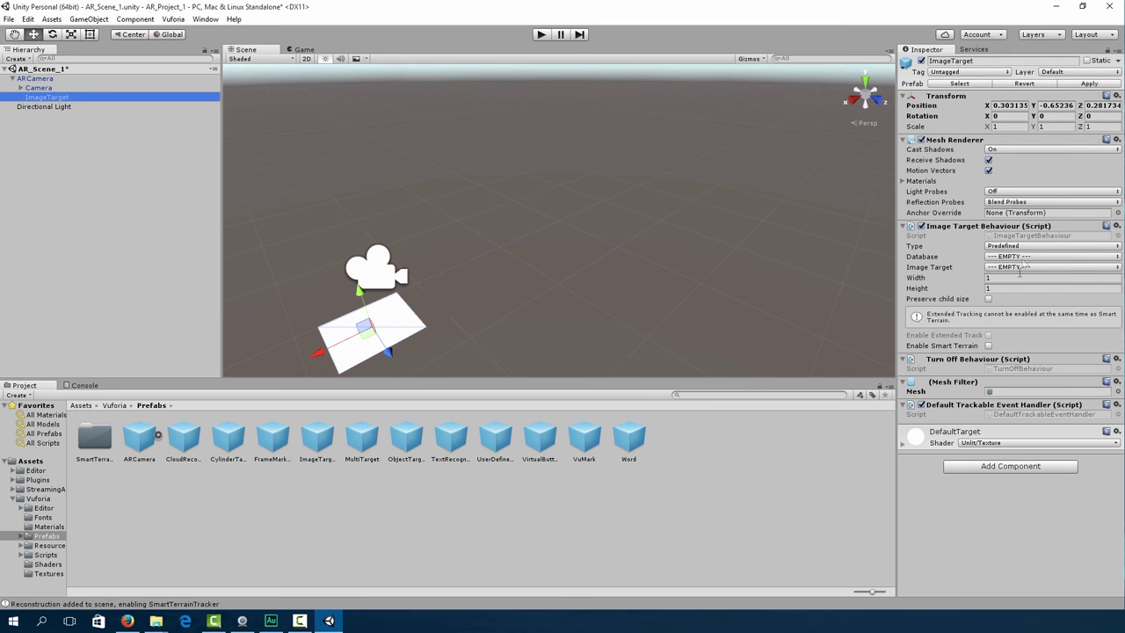
- Assign the IronMan database and the ironman image target to the ImageTarget object
{"action": "left_click", "coordinate": [1024, 257]}
{"action": "left_click", "coordinate": [1024, 269]}
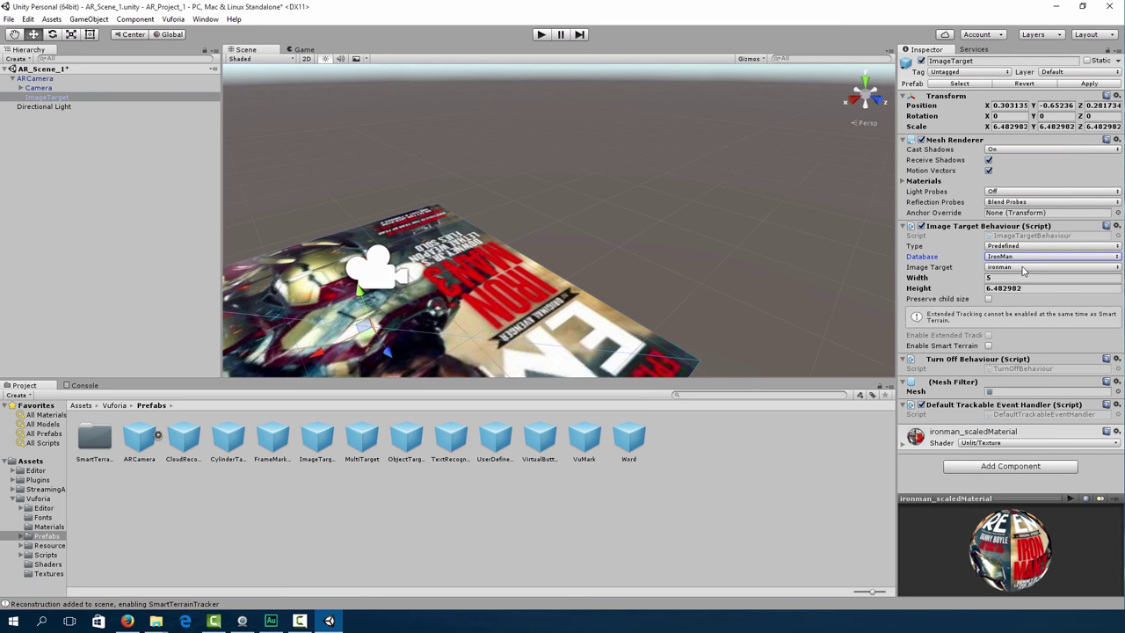
{"action": "left_click", "coordinate": [734, 269]}
{"action": "scroll", "coordinate": [615, 260], "scroll_direction": "down", "scroll_amount": 4}
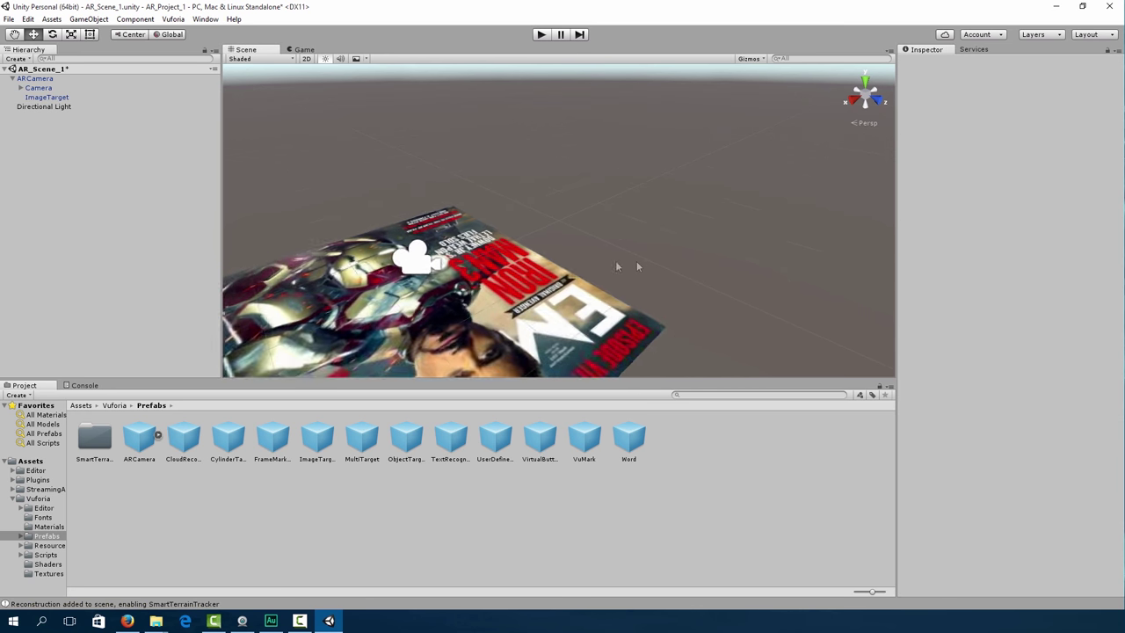
{"action": "left_click_drag", "start_coordinate": [384, 305], "coordinate": [404, 325], "text": "alt"}
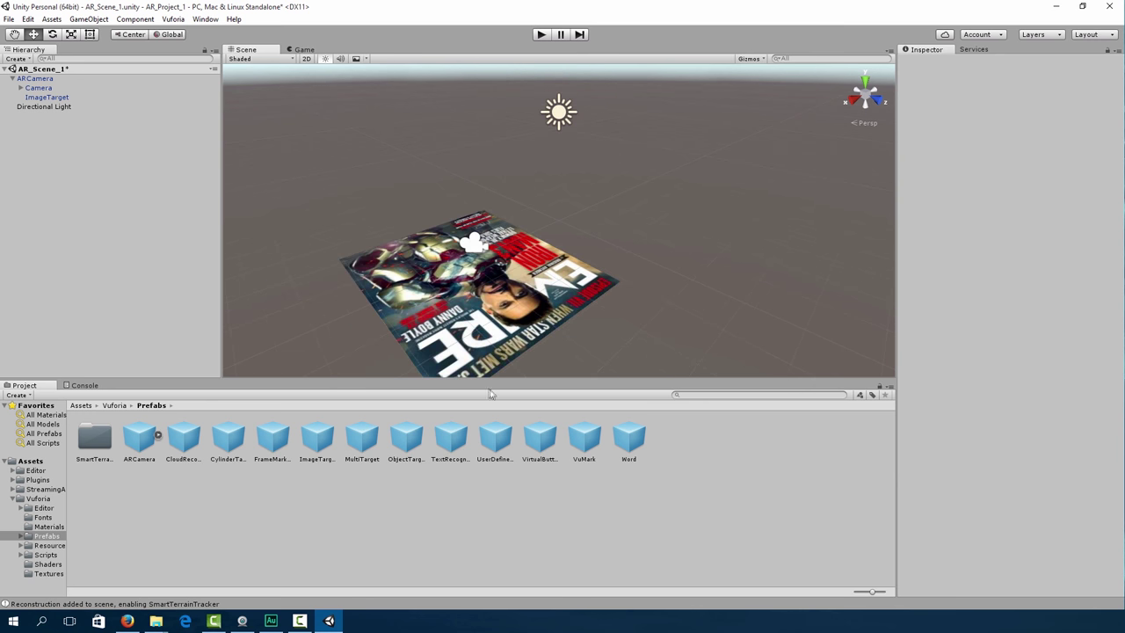
- Create a 3D cube as a child of the ImageTarget
{"action": "double_click", "coordinate": [47, 97]}
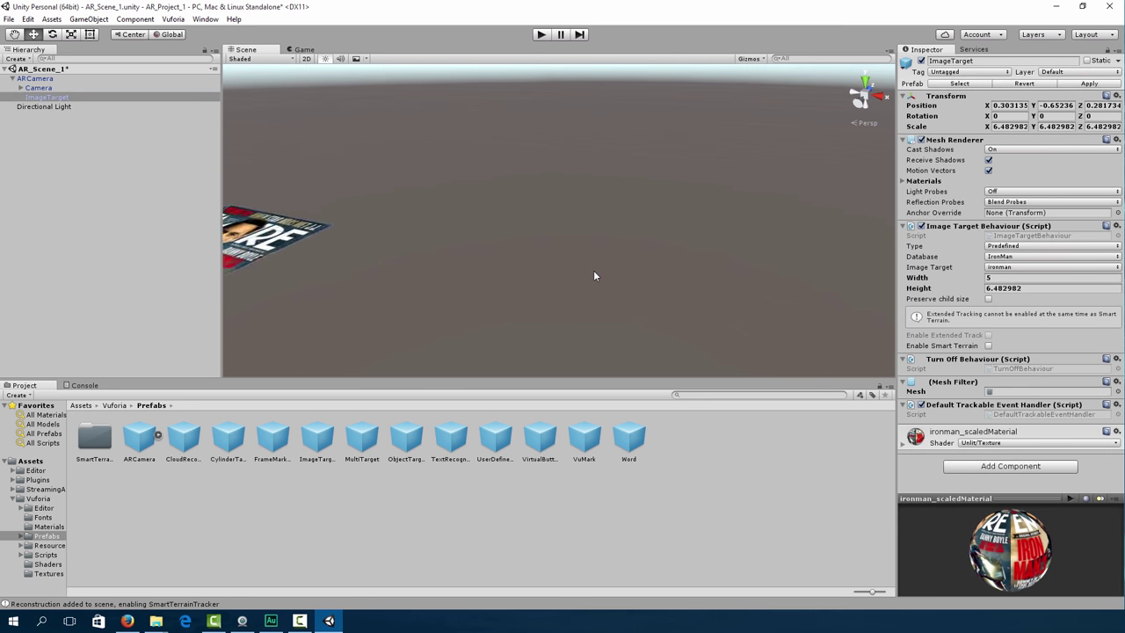
{"action": "key", "text": "f"}
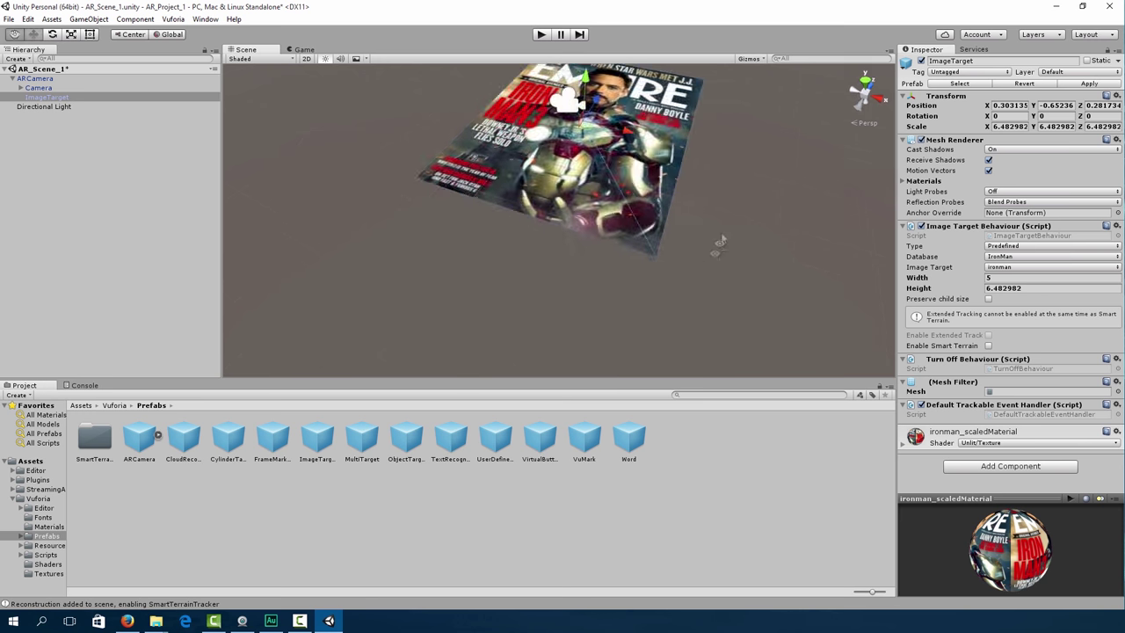
{"action": "left_click_drag", "start_coordinate": [722, 229], "coordinate": [702, 205], "text": "alt"}
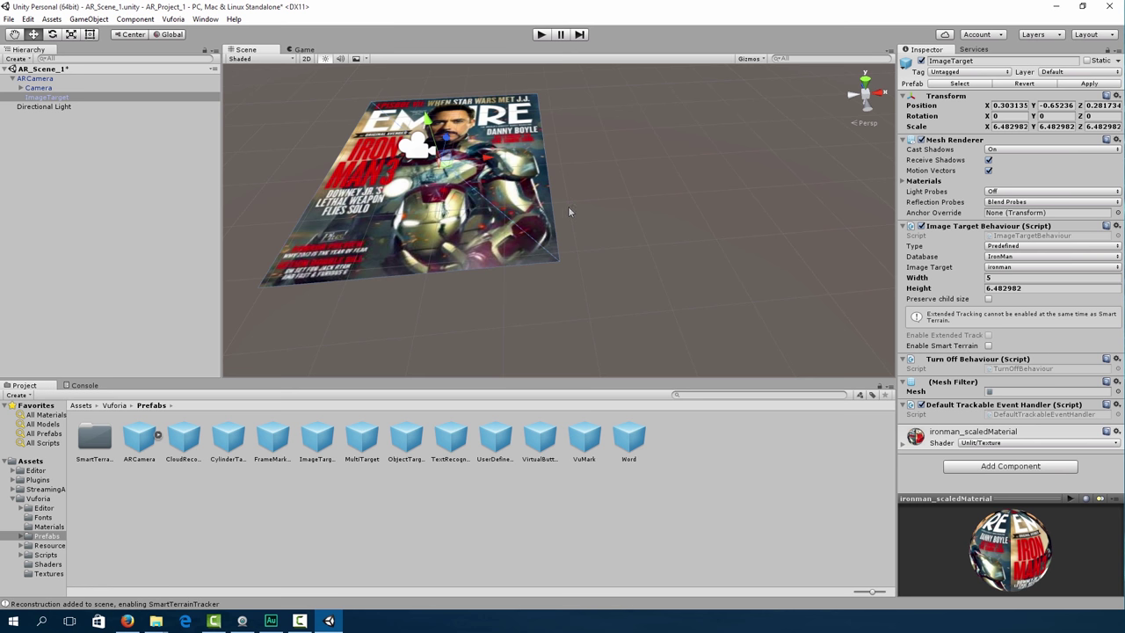
{"action": "right_click", "coordinate": [79, 188]}
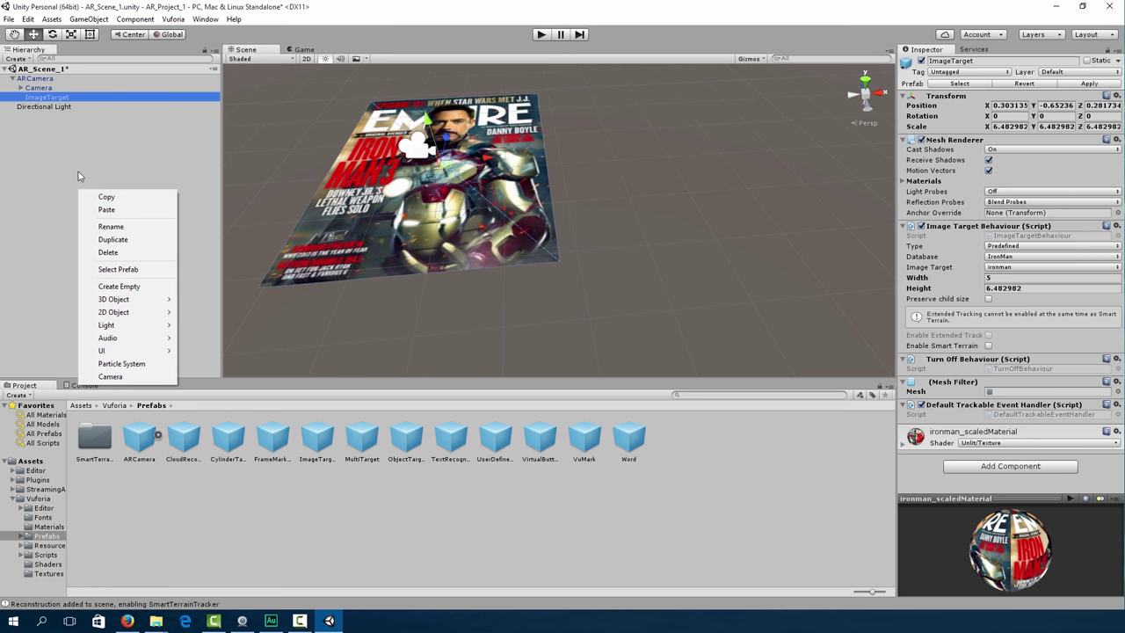
{"action": "mouse_move", "coordinate": [134, 303]}
{"action": "left_click", "coordinate": [221, 299]}
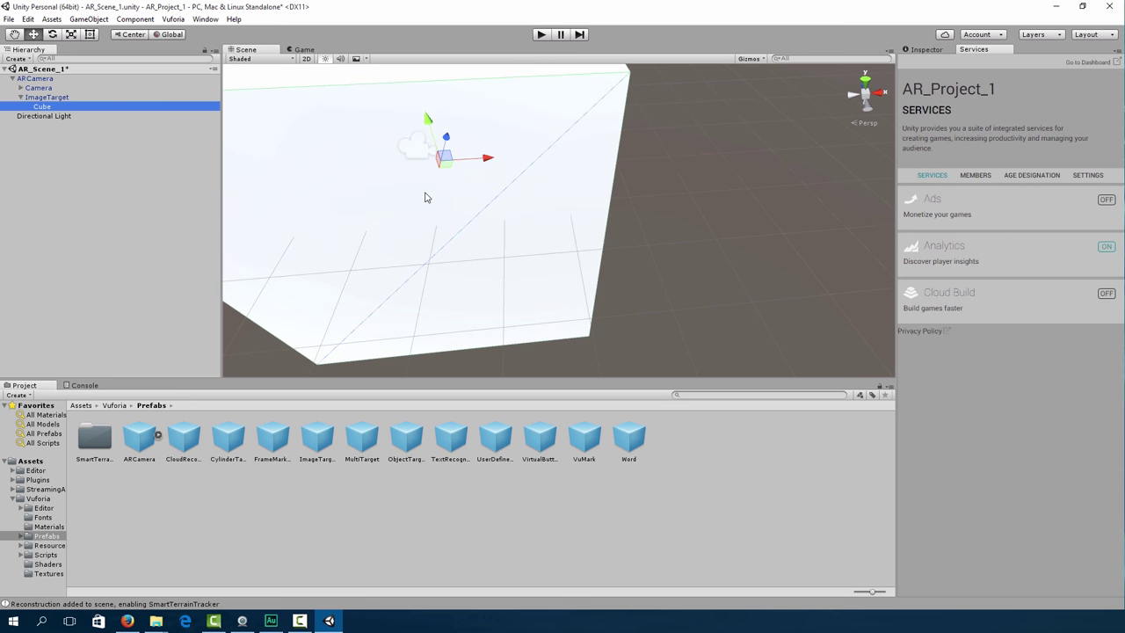
{"action": "key", "text": "f"}
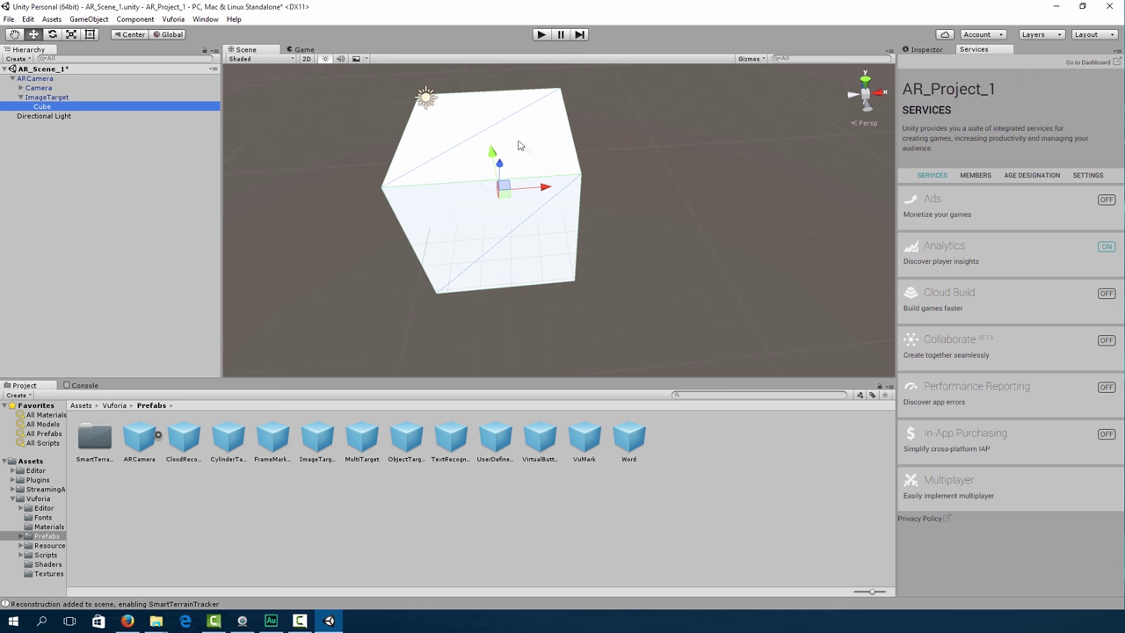
- Scale the cube down to about half the width of the magazine cover and save the scene
{"action": "left_click", "coordinate": [926, 50]}
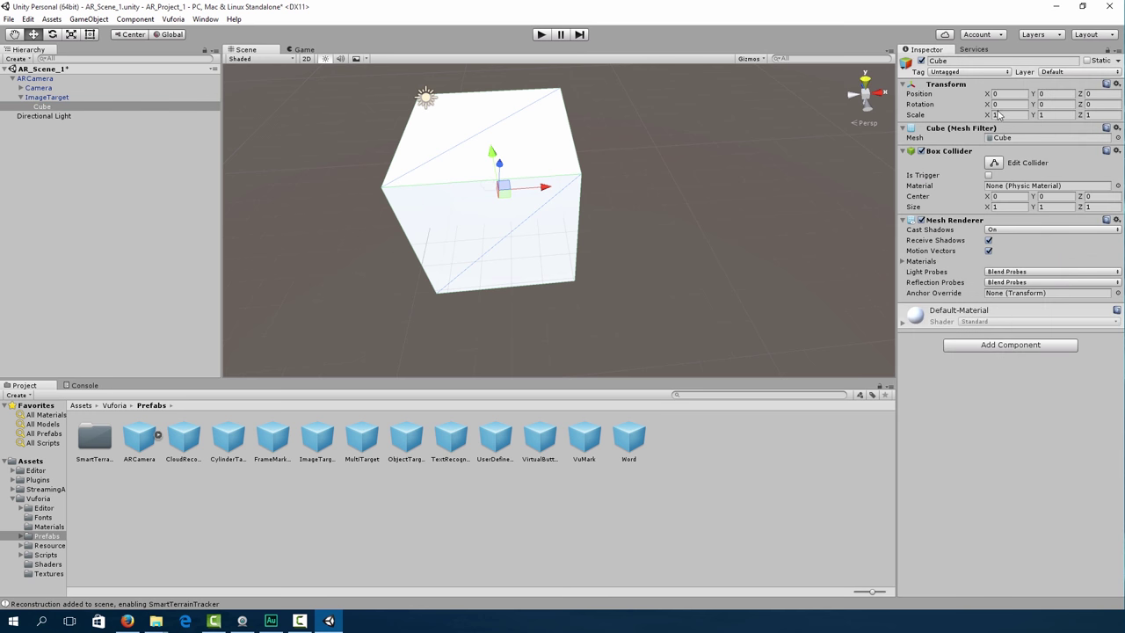
{"action": "left_click_drag", "start_coordinate": [989, 115], "coordinate": [967, 116]}
{"action": "mouse_move", "coordinate": [1035, 115]}
{"action": "left_mouse_down"}
{"action": "mouse_move", "coordinate": [1019, 117]}
{"action": "mouse_move", "coordinate": [1046, 119]}
{"action": "mouse_move", "coordinate": [1043, 98]}
{"action": "left_mouse_up"}
{"action": "left_click", "coordinate": [486, 248]}
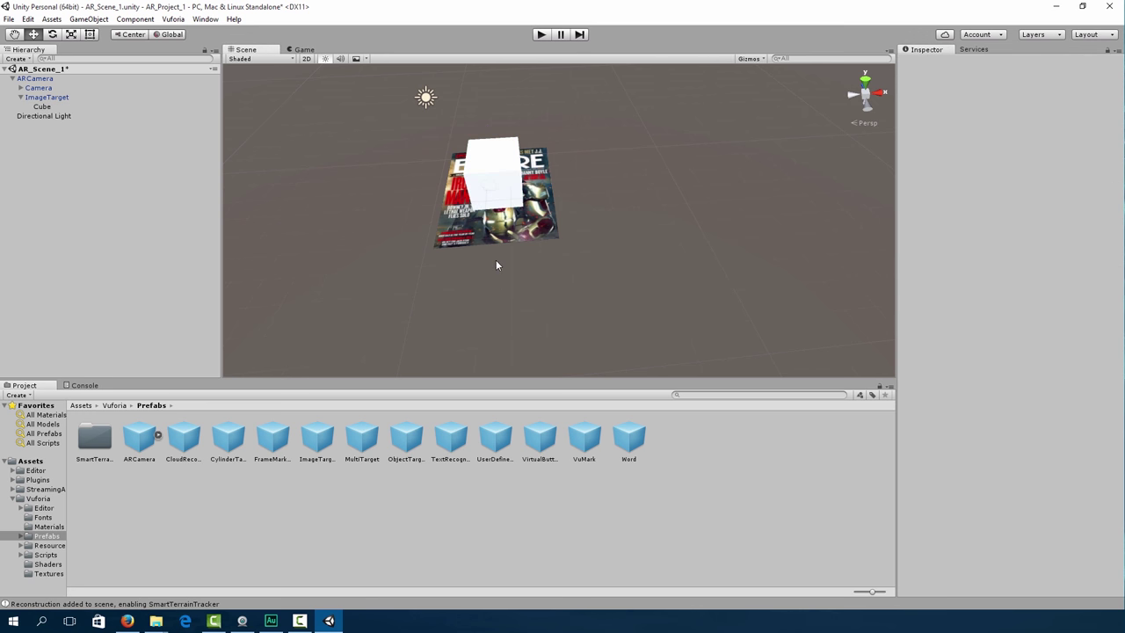
{"action": "key", "text": "ctrl+s"}
- Apply the CloudReco material from Vuforia's Materials folder to the cube
{"action": "left_click_drag", "start_coordinate": [480, 287], "coordinate": [422, 386], "text": "alt"}
{"action": "left_click", "coordinate": [114, 405]}
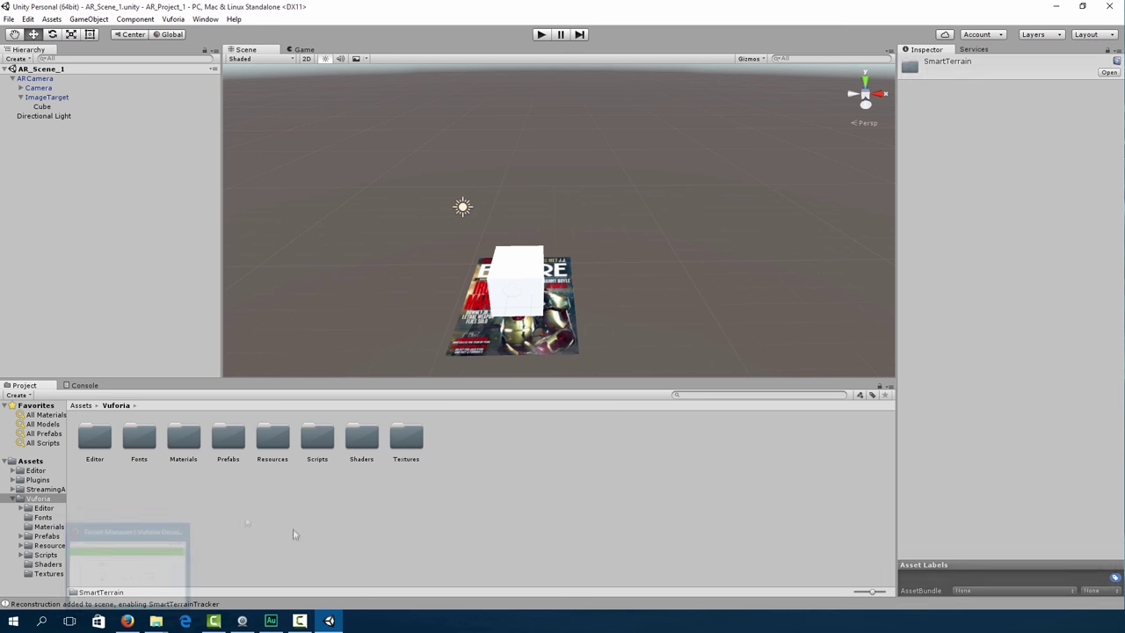
{"action": "double_click", "coordinate": [184, 440]}
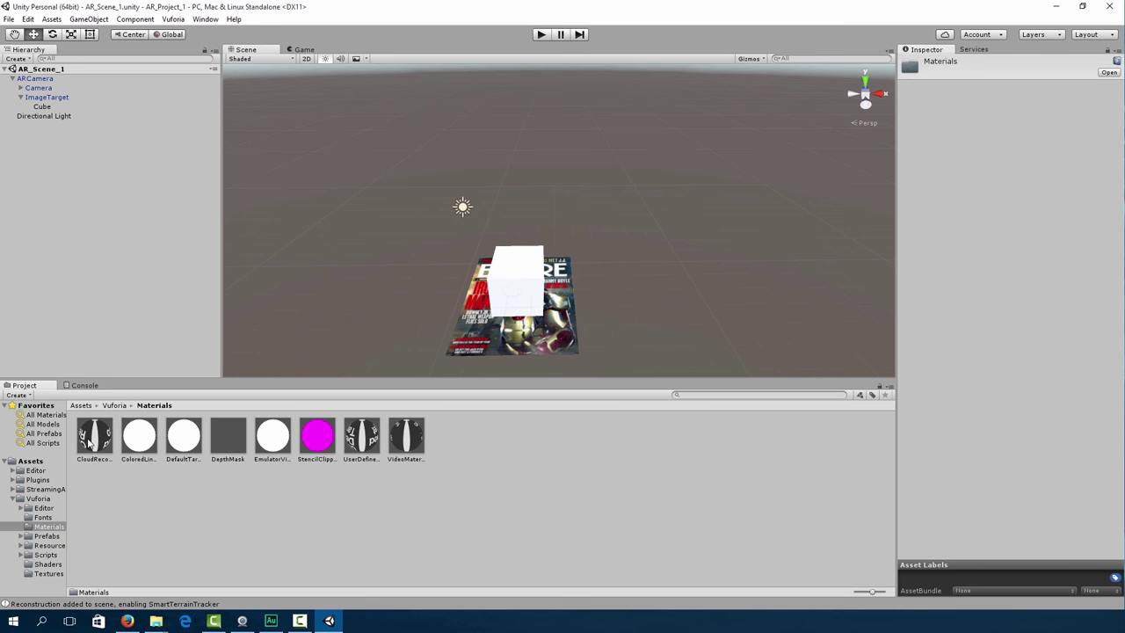
{"action": "left_click_drag", "start_coordinate": [88, 444], "coordinate": [523, 301]}
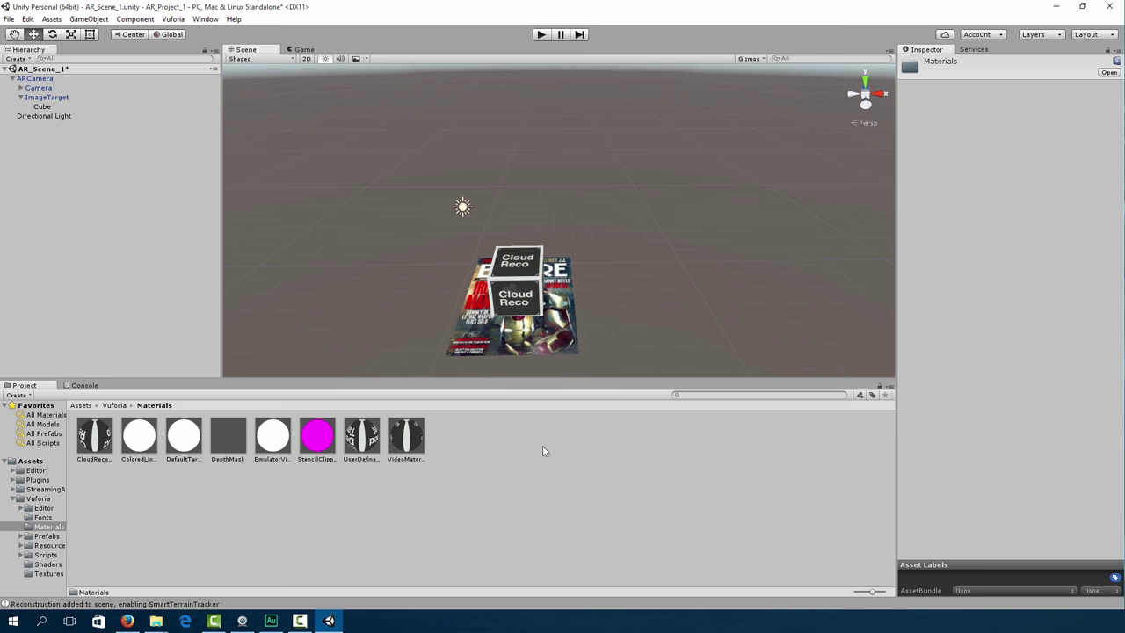
- Import amr.jpg from the Markers folder on disk into Vuforia's Materials folder and apply it to the cube as its texture
{"action": "mouse_move", "coordinate": [156, 620]}
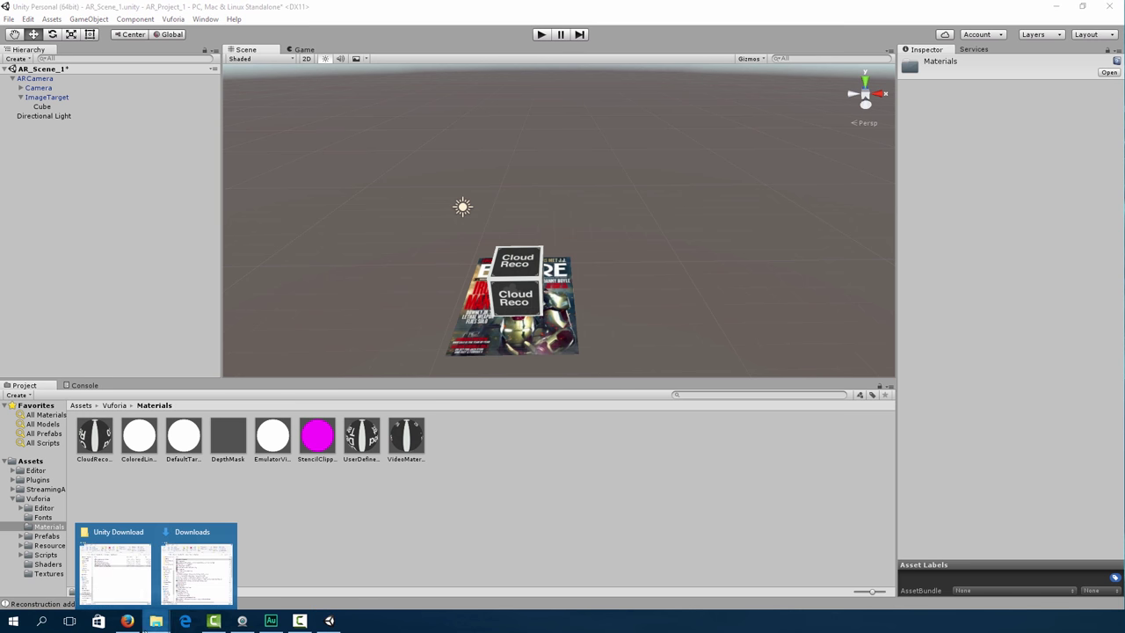
{"action": "left_click", "coordinate": [111, 587]}
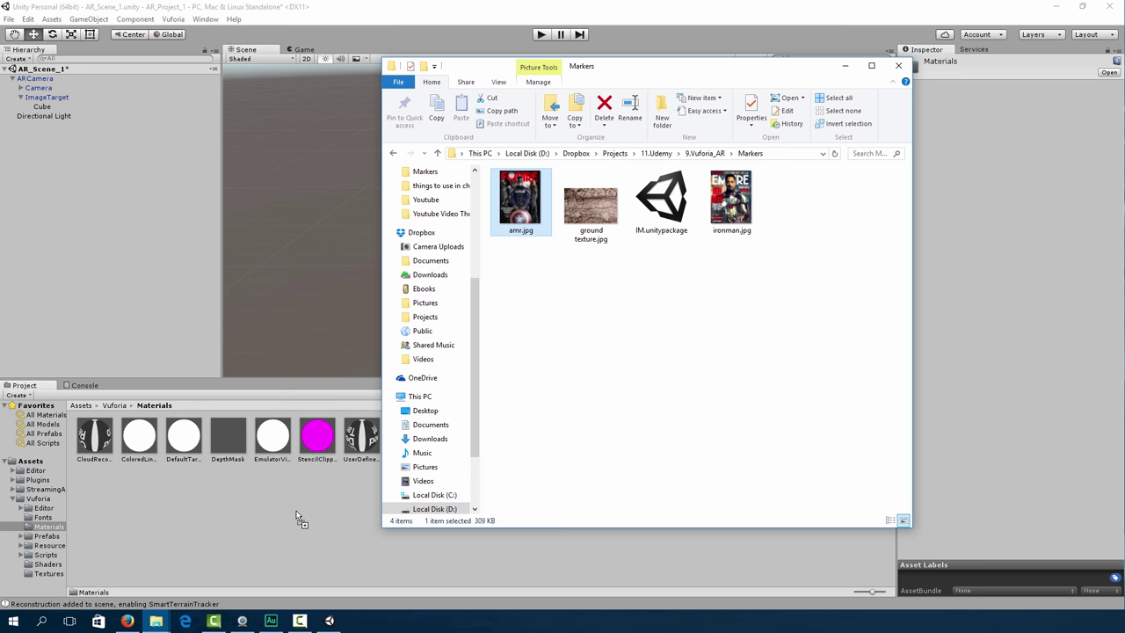
{"action": "left_click_drag", "start_coordinate": [296, 516], "coordinate": [257, 519]}
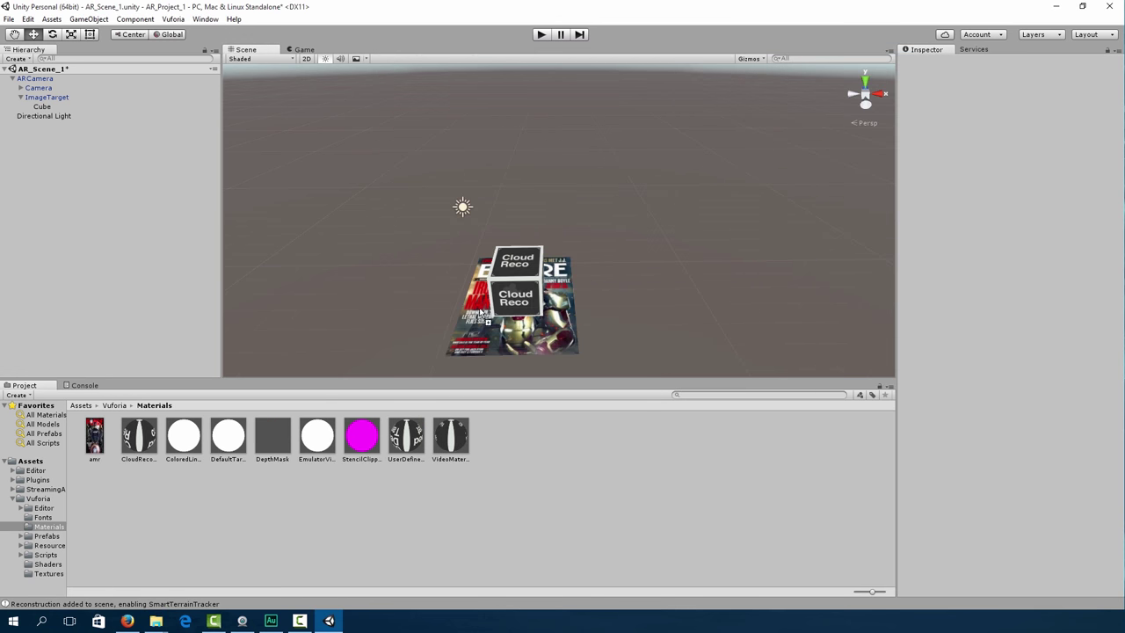
{"action": "left_click_drag", "start_coordinate": [510, 288], "coordinate": [522, 280]}
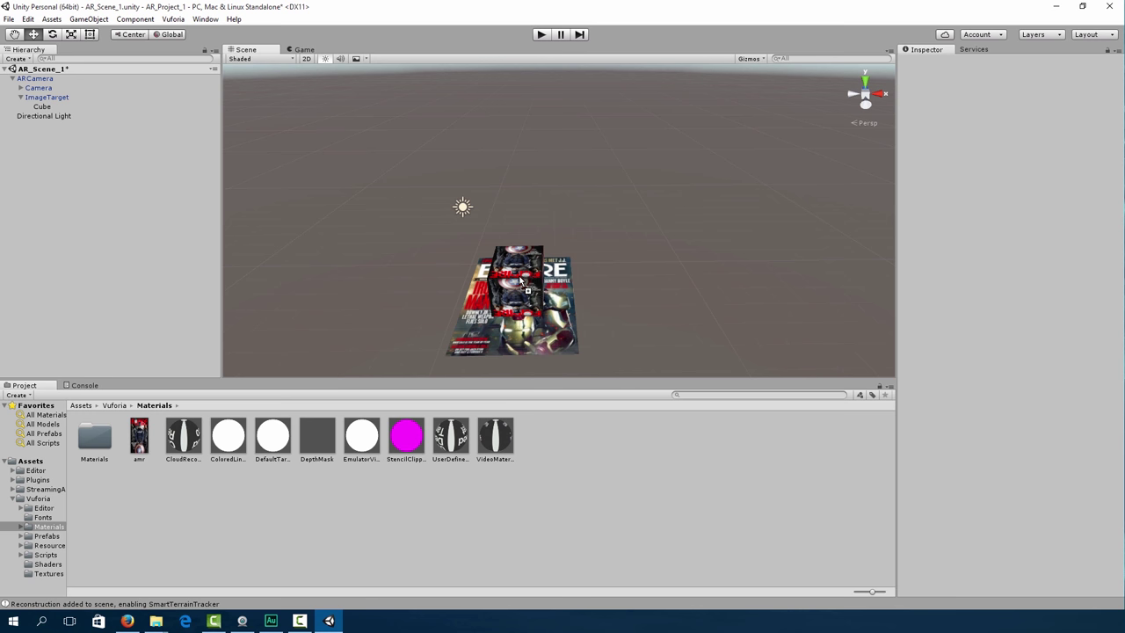
- Save the scene and test the textured cube on the ironman image target with a Play mode run, ending the run when checked
{"action": "left_click", "coordinate": [41, 107]}
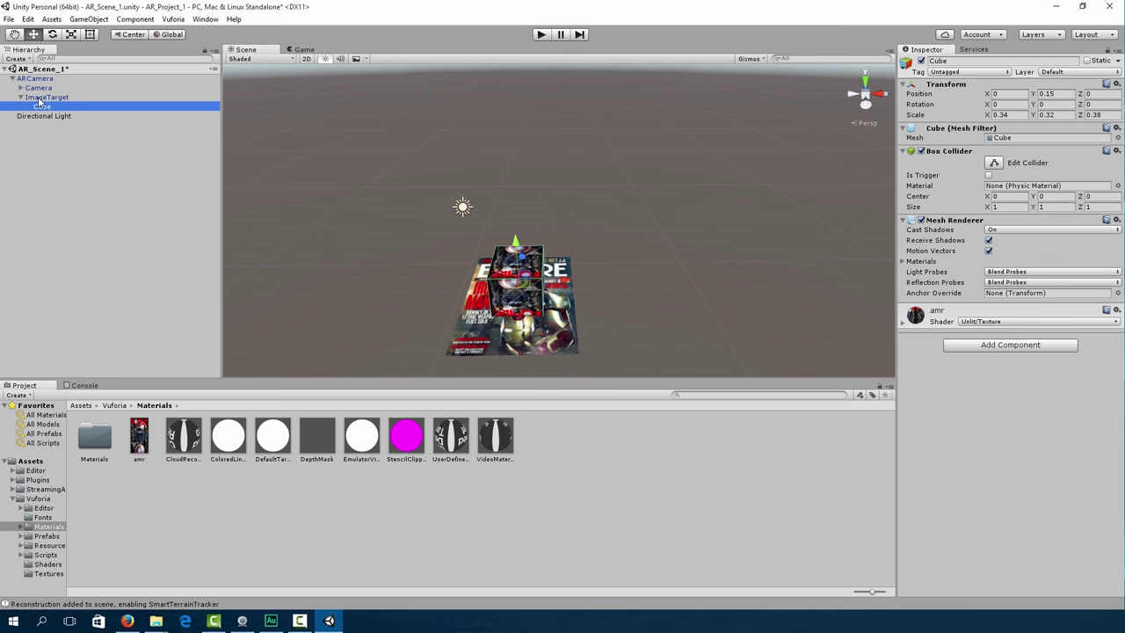
{"action": "left_click", "coordinate": [44, 96]}
{"action": "left_click", "coordinate": [20, 96]}
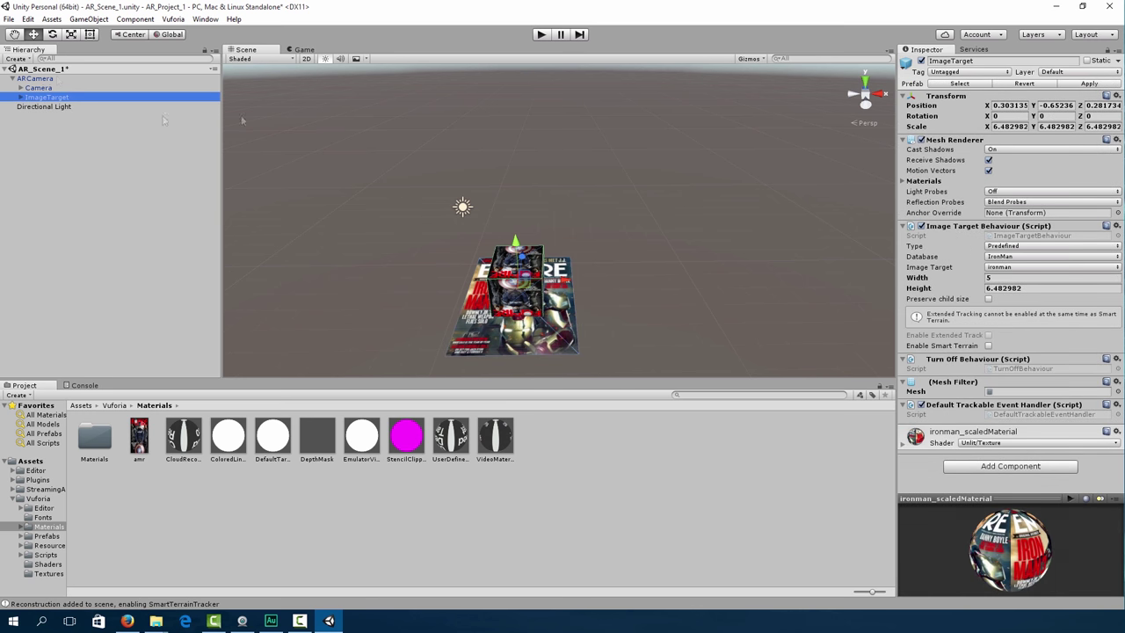
{"action": "key", "text": "ctrl+s"}
{"action": "left_click", "coordinate": [540, 36]}
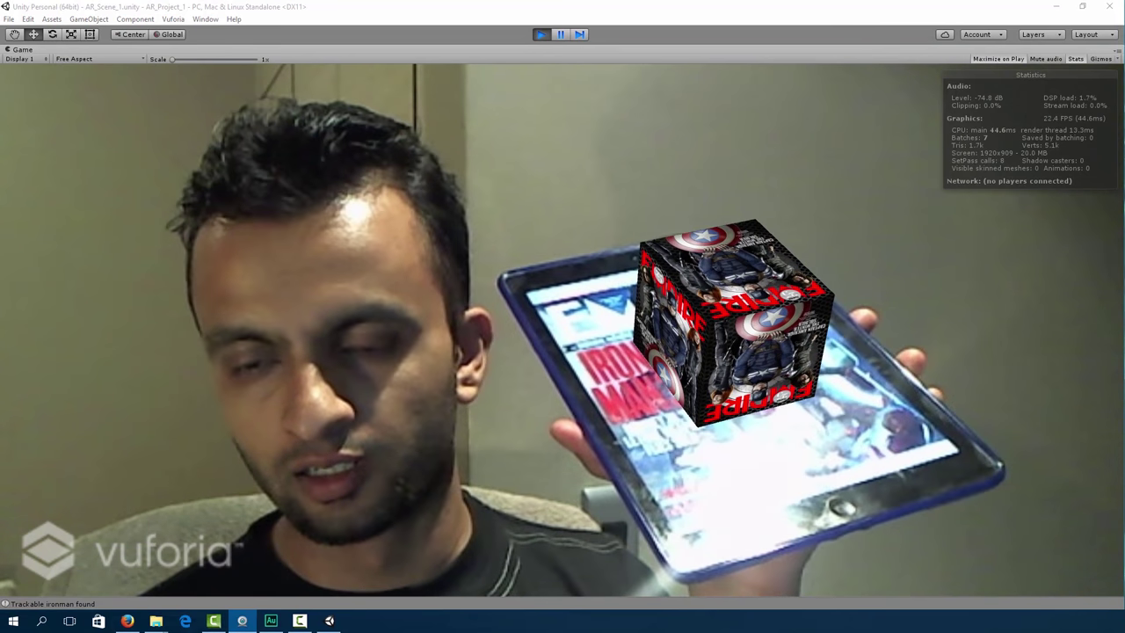
{"action": "left_click", "coordinate": [542, 34]}
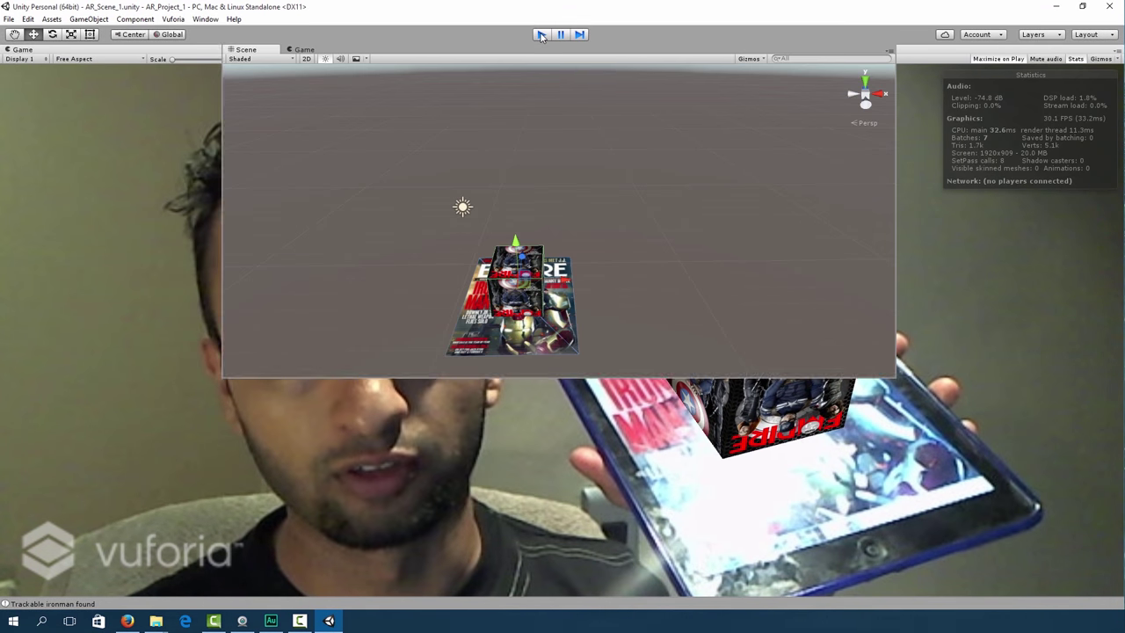
- Raise the cube above the magazine cover to a Y position of about 0.326 and start Play mode
{"action": "left_click", "coordinate": [528, 256]}
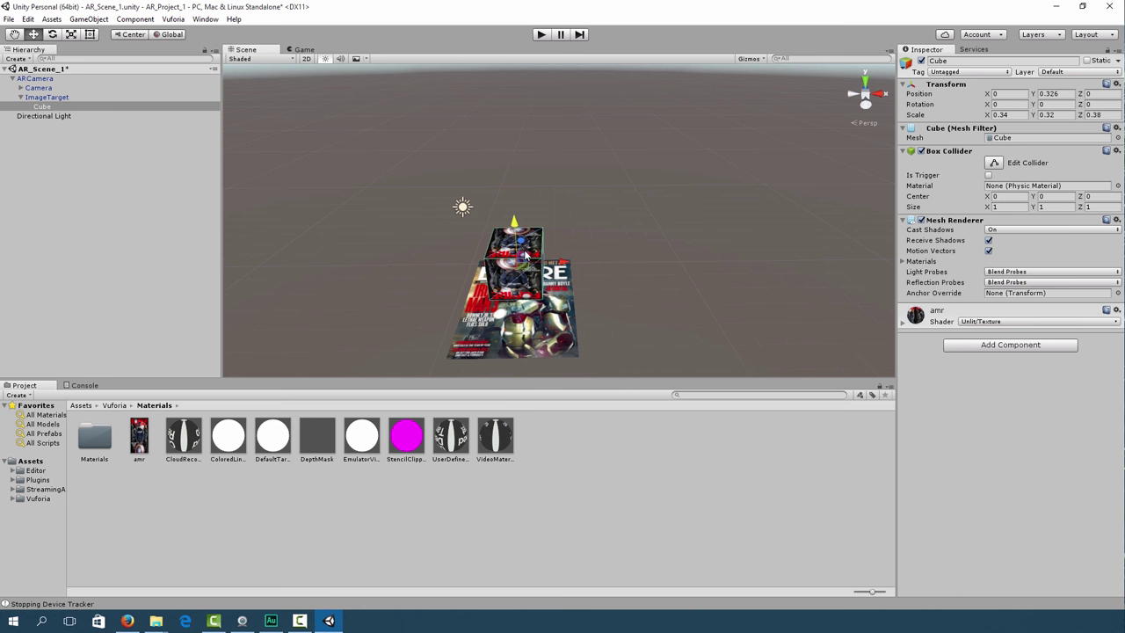
{"action": "left_click", "coordinate": [542, 35]}
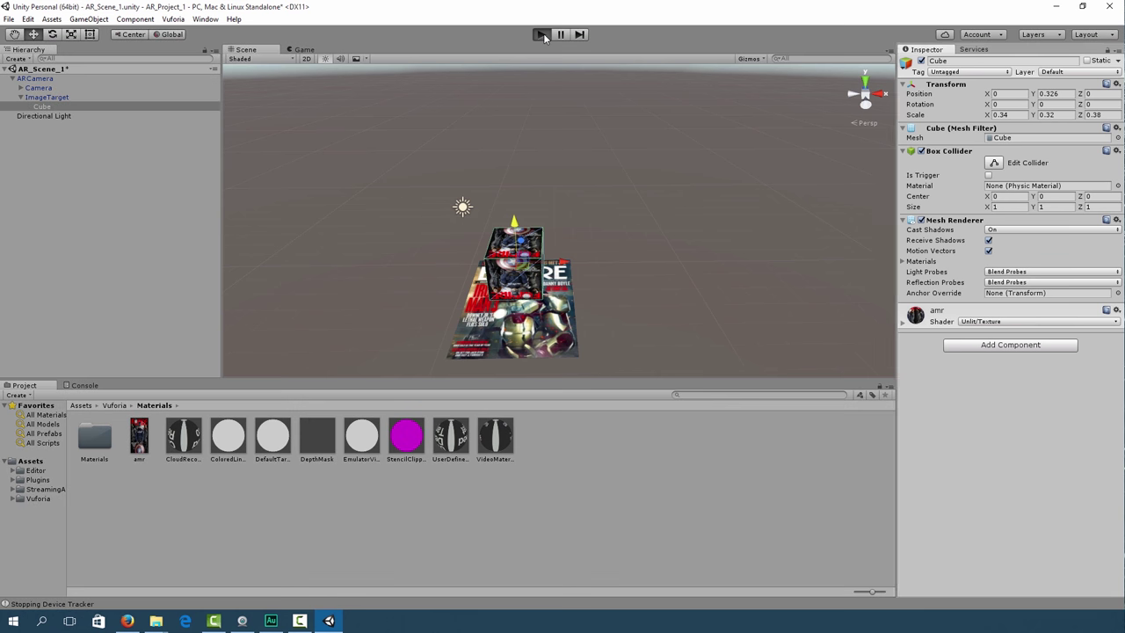